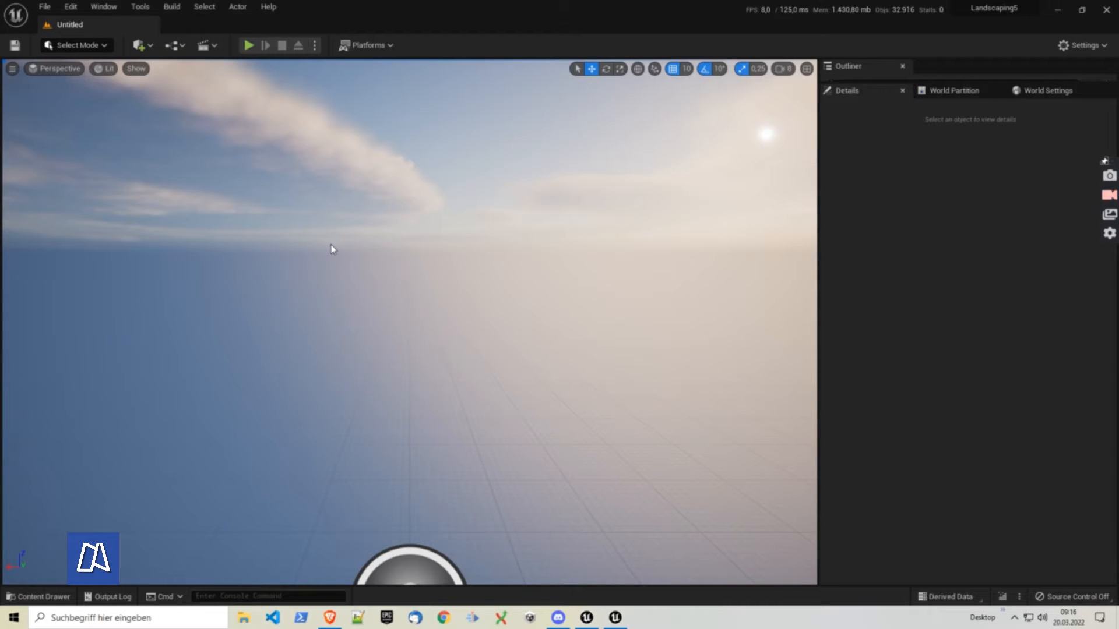
Check the project's Landscape category in the plugin list for the Landscaping and LandscapingMapbox plugins and close the list
{"action": "left_click", "coordinate": [68, 7]}
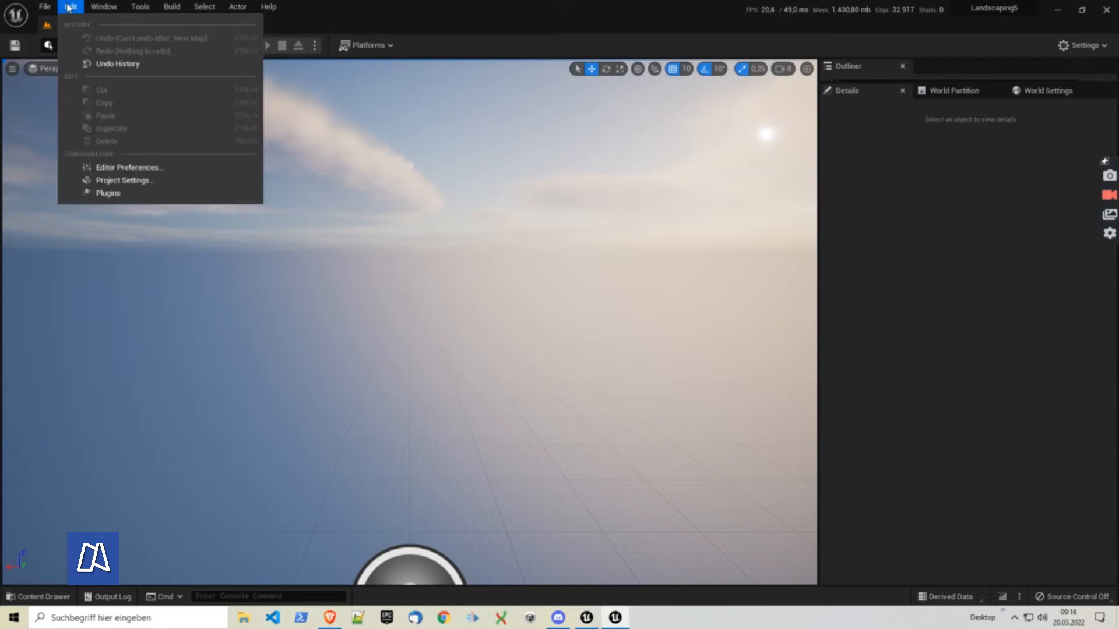
{"action": "left_click", "coordinate": [163, 194]}
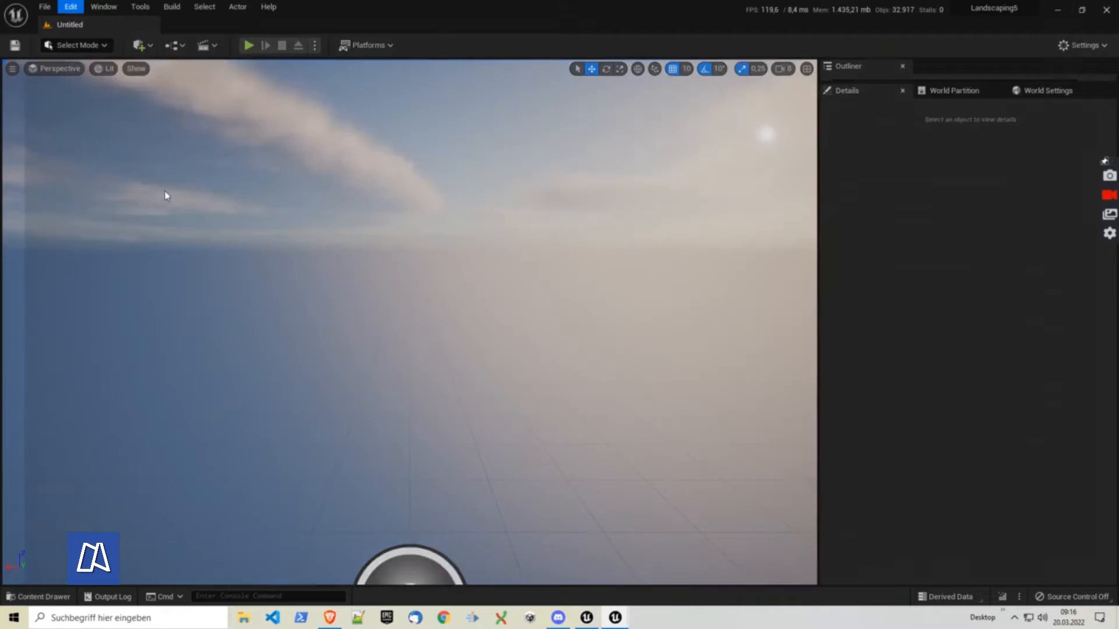
{"action": "left_click", "coordinate": [64, 119]}
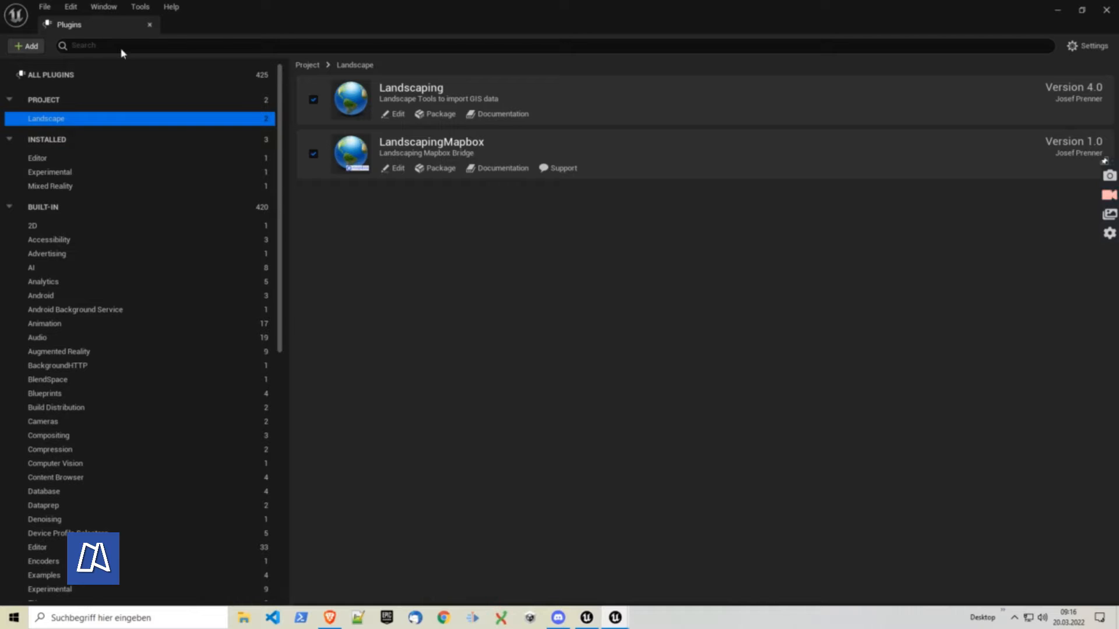
{"action": "left_click", "coordinate": [149, 24]}
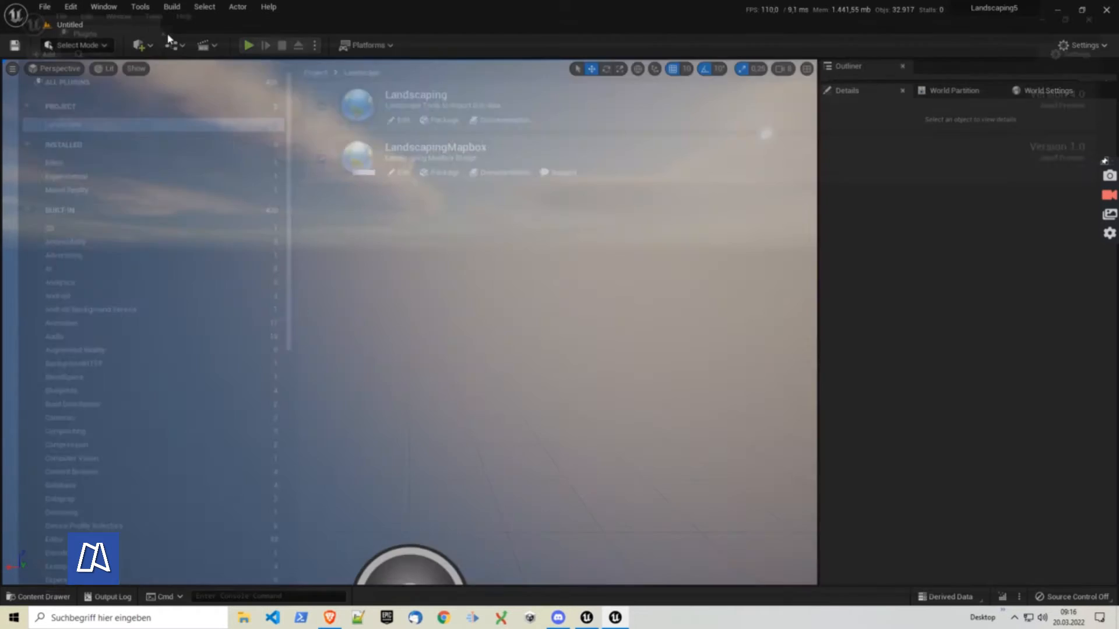
View the Landscaping window and its DTM import options in the current level and close both windows
{"action": "left_click", "coordinate": [71, 7]}
{"action": "left_click", "coordinate": [156, 368]}
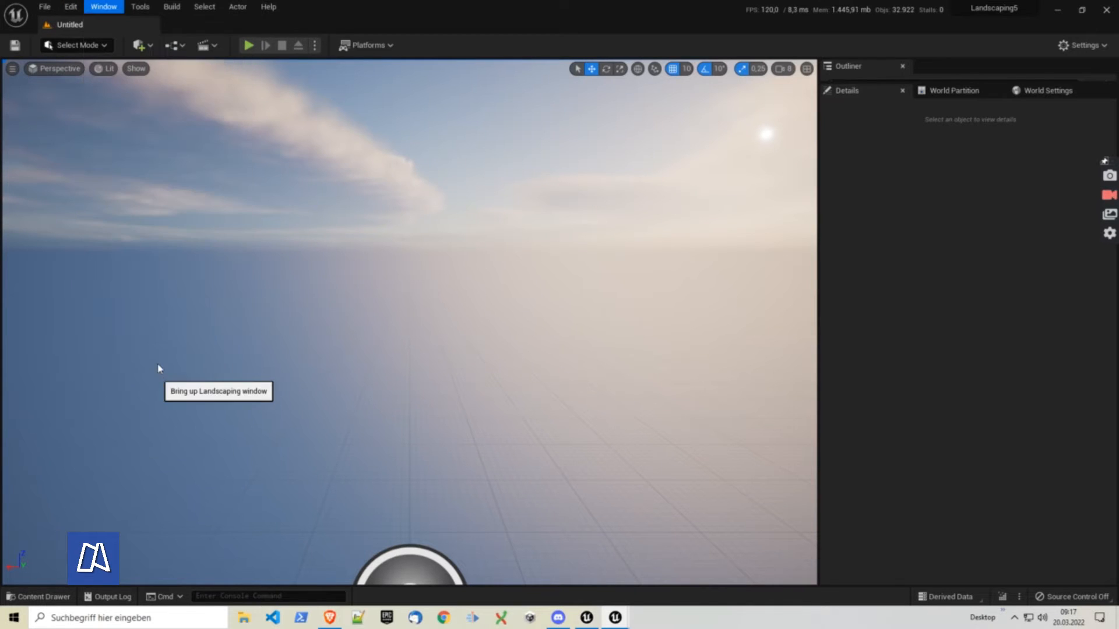
{"action": "left_click_drag", "start_coordinate": [474, 157], "coordinate": [491, 127]}
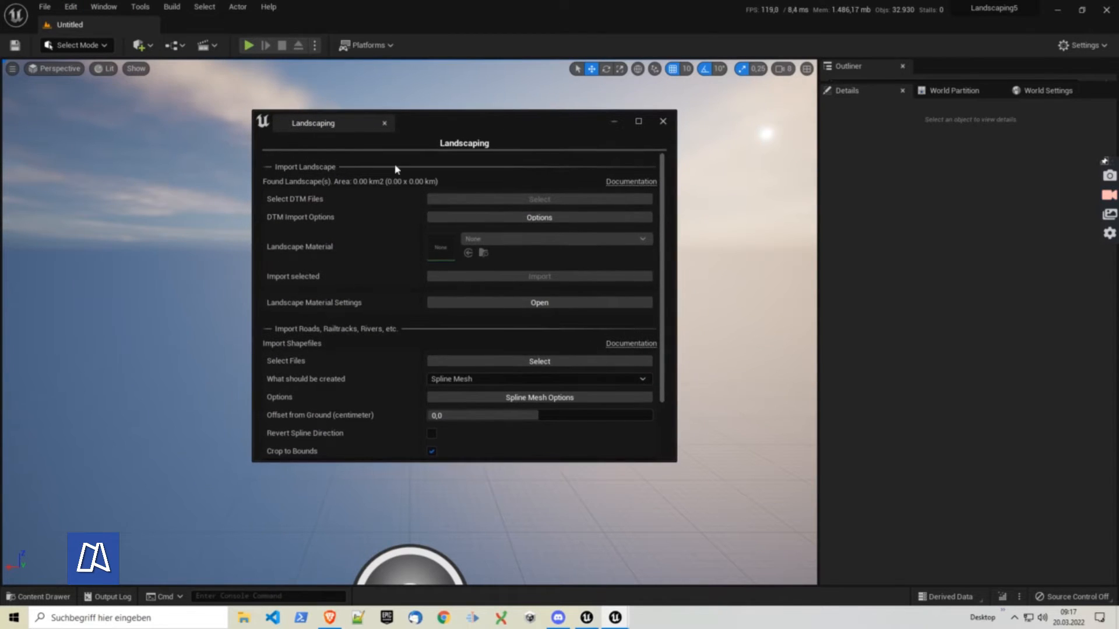
{"action": "left_click", "coordinate": [468, 218]}
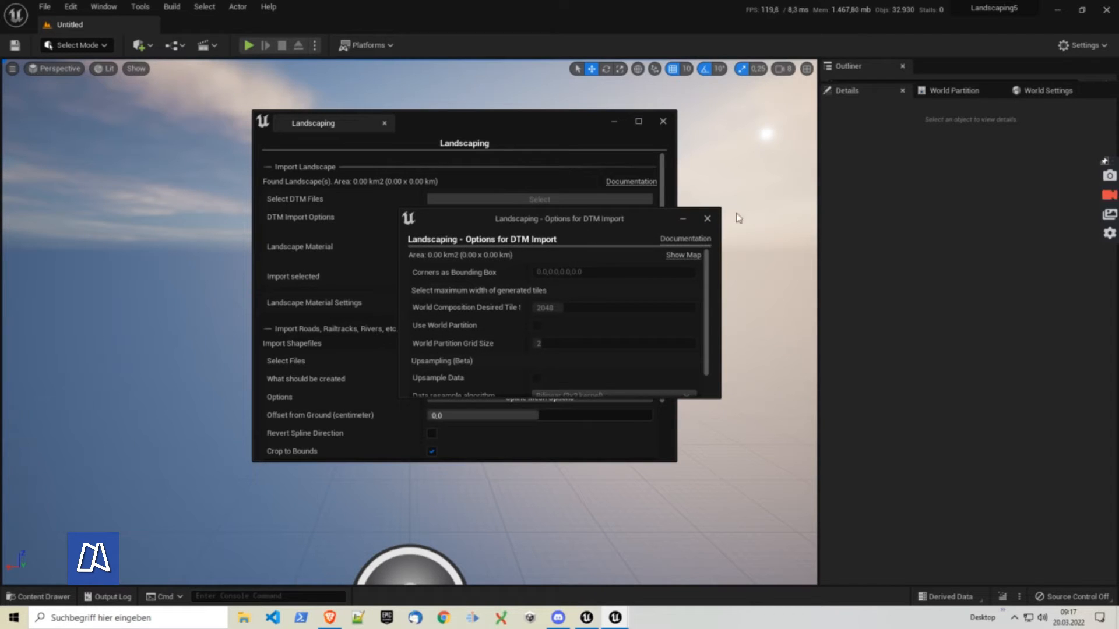
{"action": "left_click", "coordinate": [707, 219]}
{"action": "left_click", "coordinate": [663, 121]}
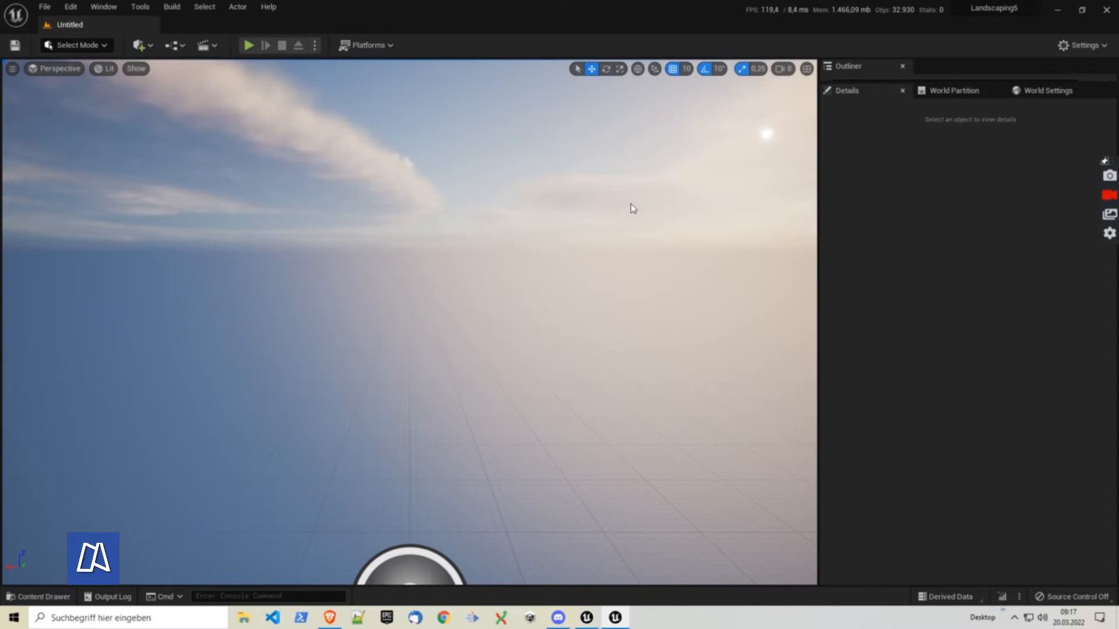
Create a new empty level from the preselected template without saving the current untitled level
{"action": "left_click", "coordinate": [44, 7]}
{"action": "left_click", "coordinate": [58, 35]}
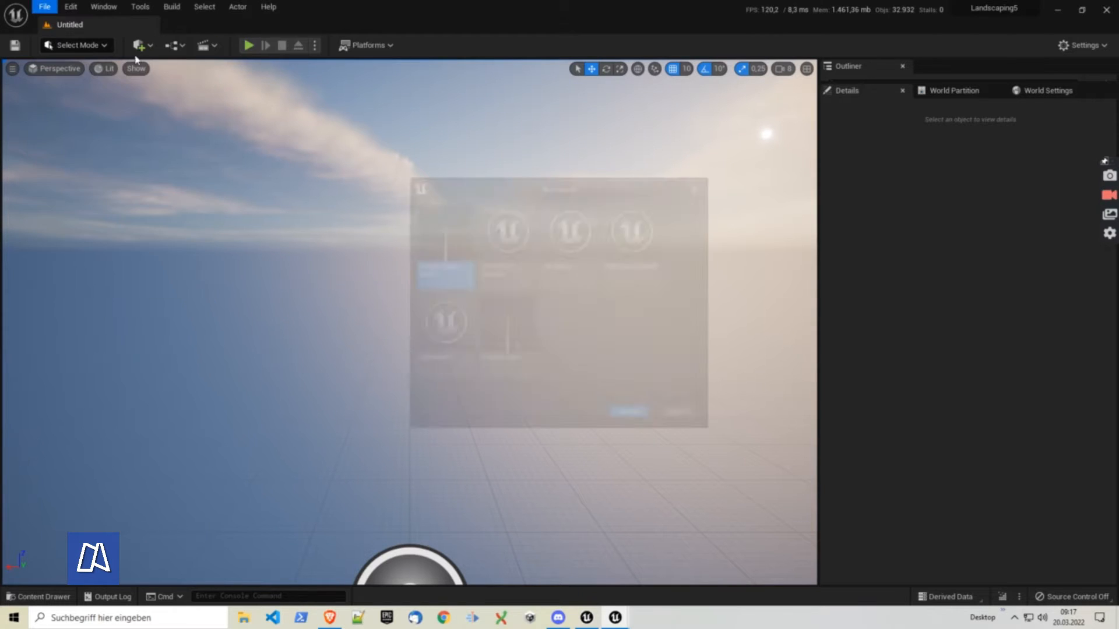
{"action": "left_click", "coordinate": [631, 416]}
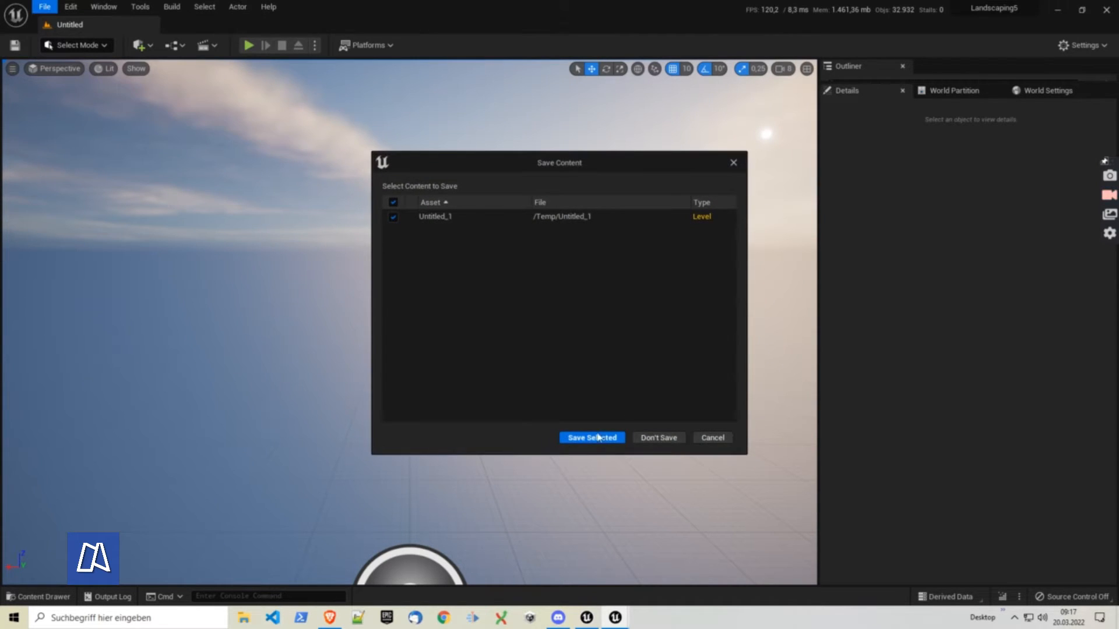
{"action": "left_click", "coordinate": [646, 439]}
Open the Landscaping window's DTM import options and show the bounding-box map in the web browser
{"action": "left_click", "coordinate": [100, 7]}
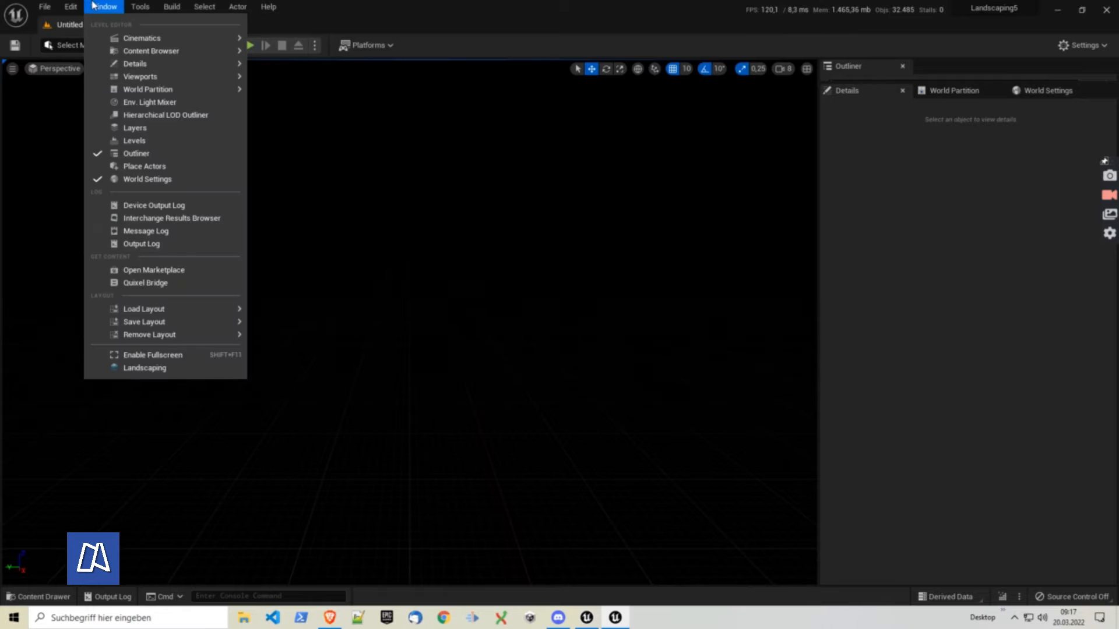
{"action": "left_click", "coordinate": [142, 368]}
{"action": "left_click", "coordinate": [495, 217]}
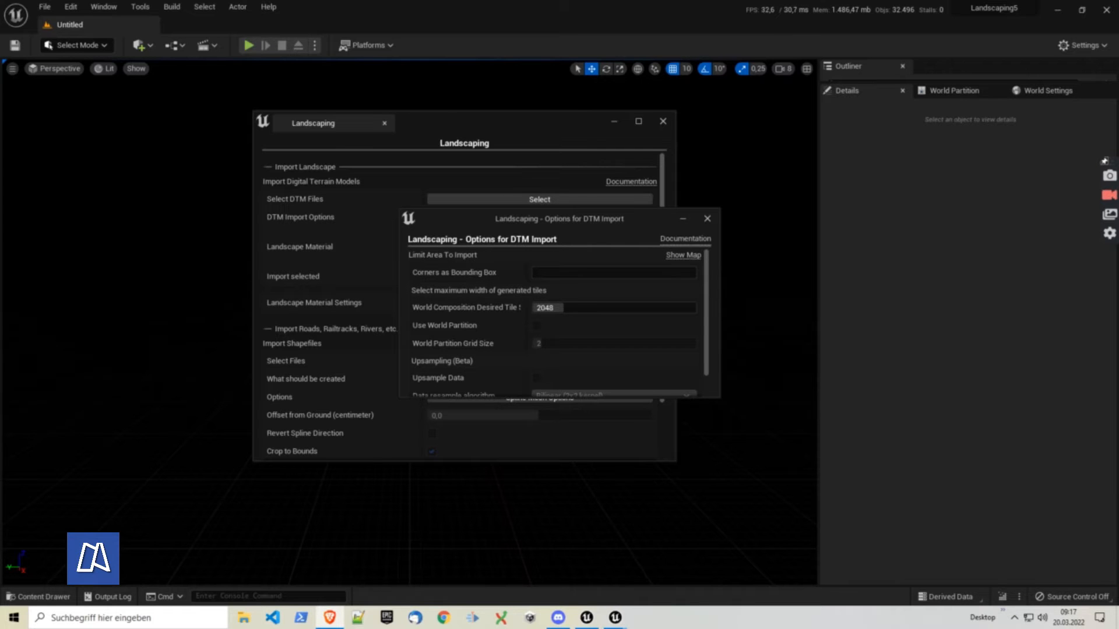
{"action": "left_click_drag", "start_coordinate": [0, 198], "coordinate": [502, 0]}
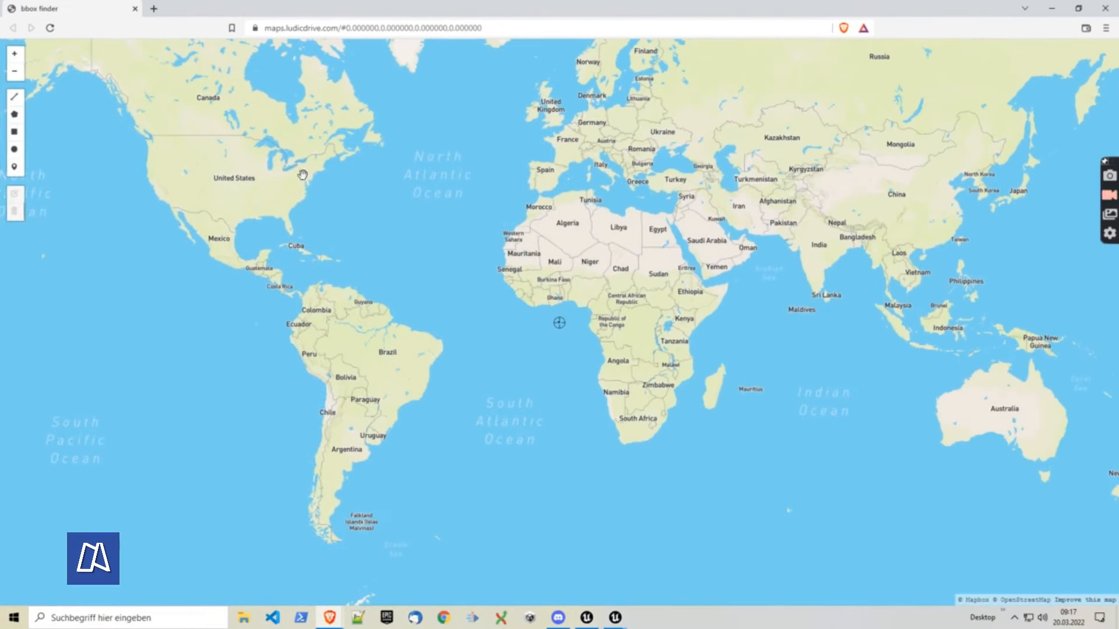
Draw a bounding rectangle of about 1.35 x 1.26 km on the map over the Steyr river just north of Steyrling, Austria
{"action": "scroll", "coordinate": [606, 169], "scroll_direction": "up", "scroll_amount": 5}
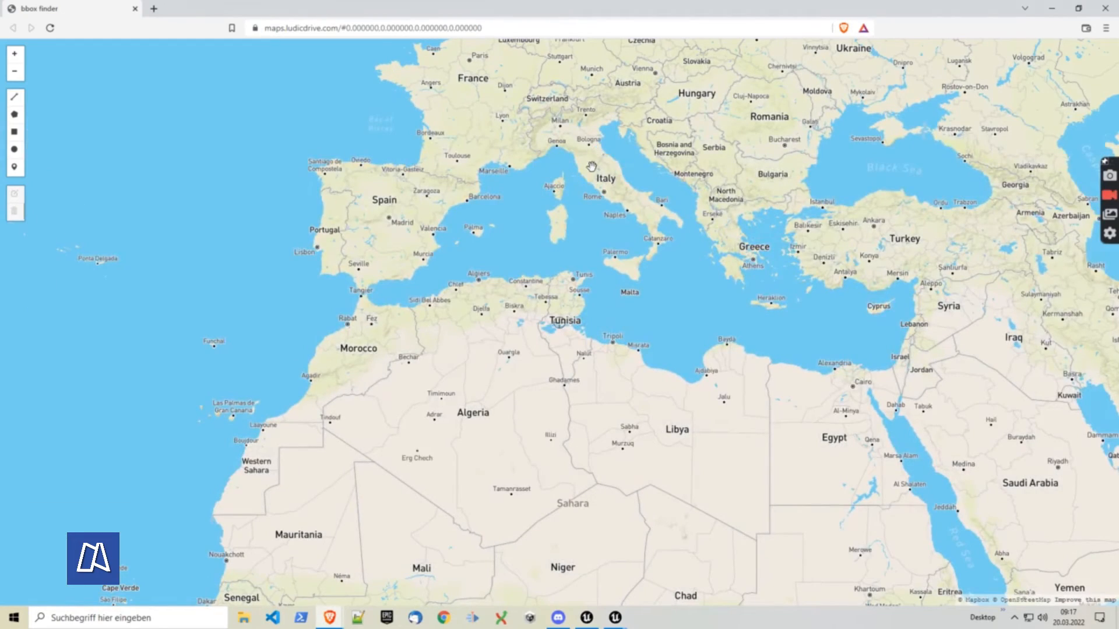
{"action": "scroll", "coordinate": [589, 165], "scroll_direction": "up", "scroll_amount": 2}
{"action": "left_click_drag", "start_coordinate": [590, 109], "coordinate": [580, 295]}
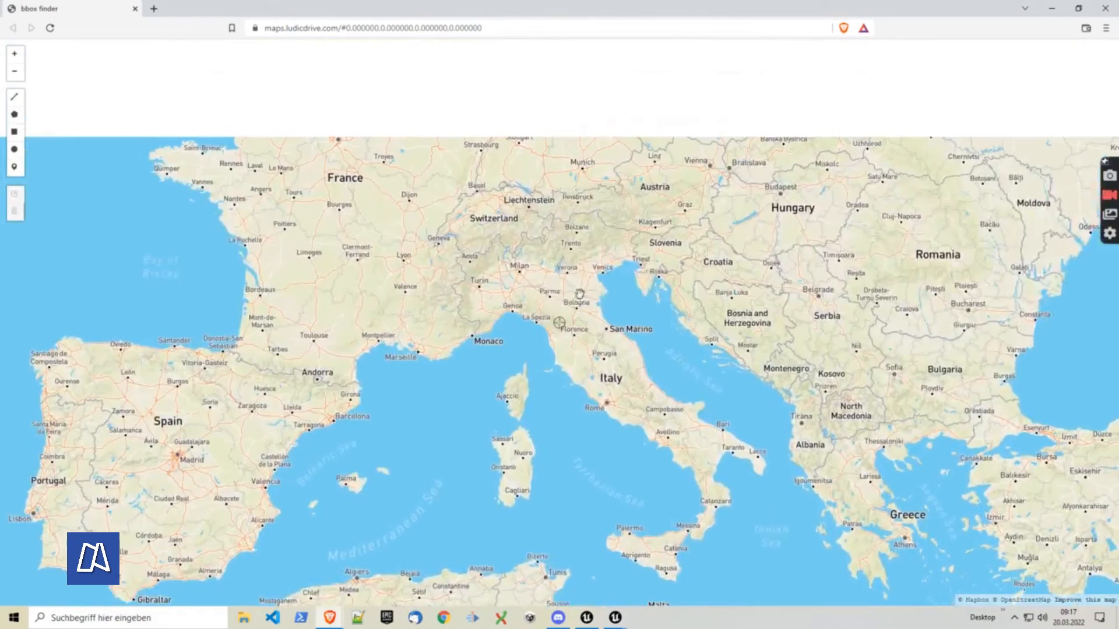
{"action": "scroll", "coordinate": [664, 187], "scroll_direction": "up", "scroll_amount": 2}
{"action": "scroll", "coordinate": [639, 155], "scroll_direction": "up", "scroll_amount": 5}
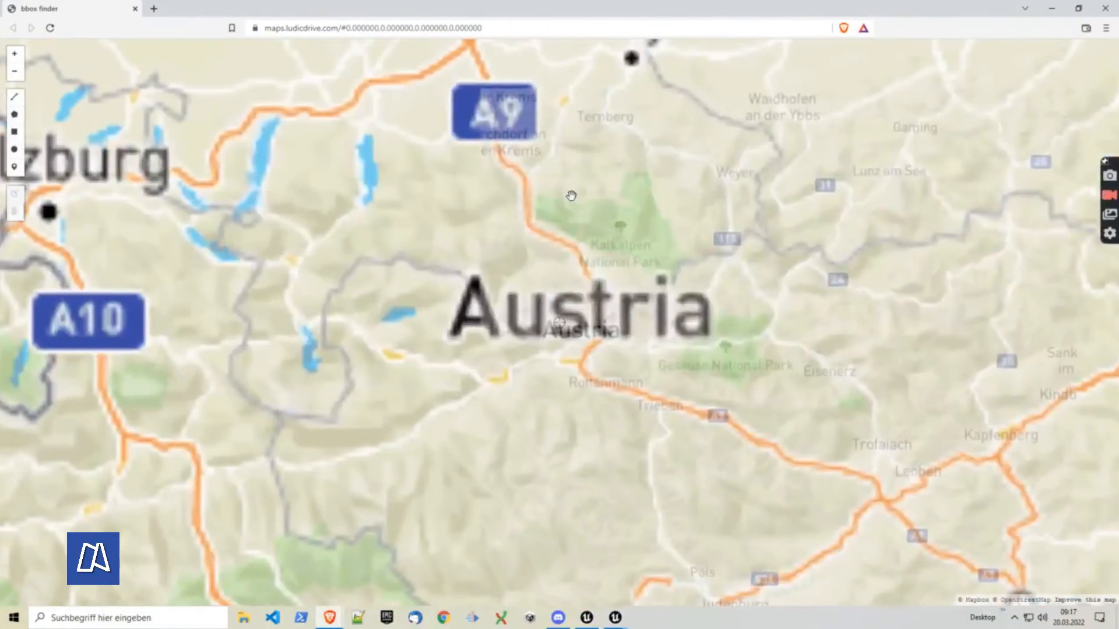
{"action": "scroll", "coordinate": [569, 182], "scroll_direction": "up", "scroll_amount": 2}
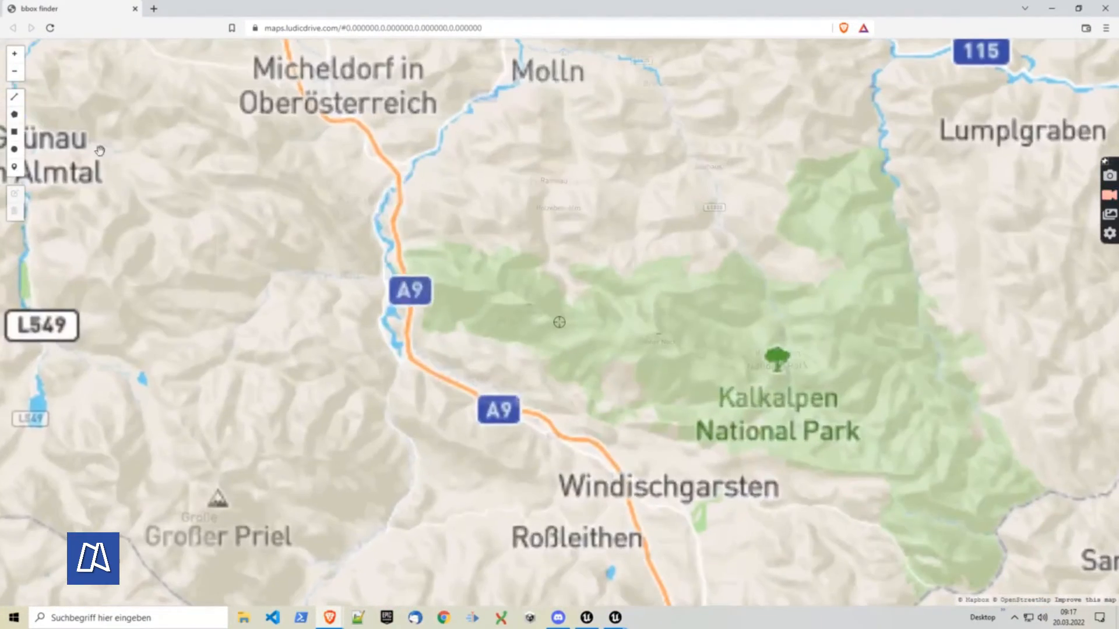
{"action": "left_click", "coordinate": [15, 132]}
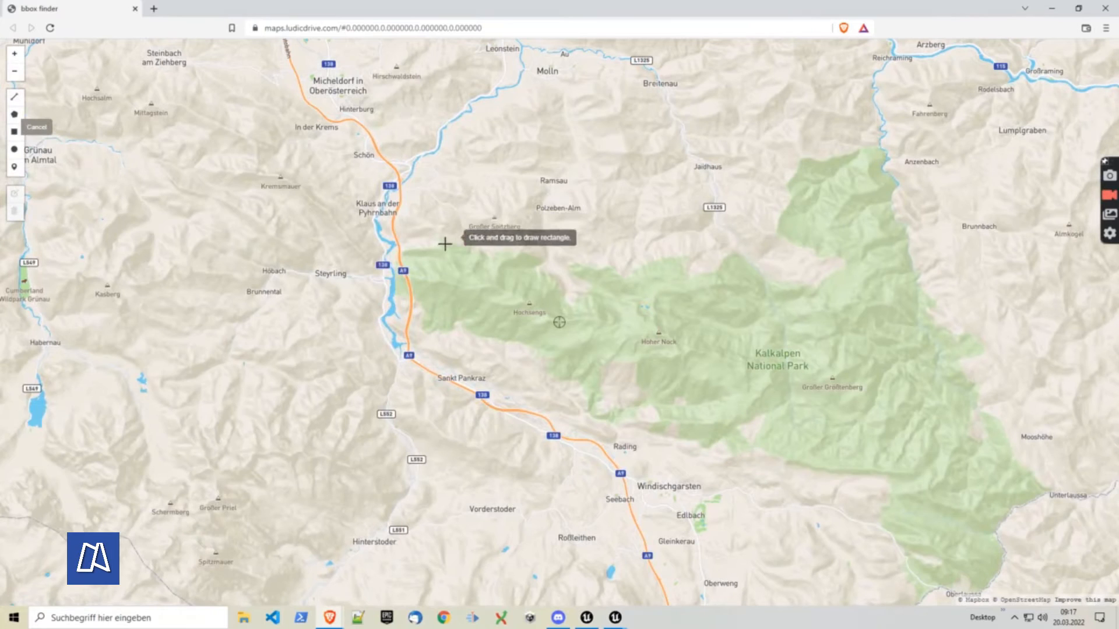
{"action": "scroll", "coordinate": [355, 242], "scroll_direction": "up", "scroll_amount": 4}
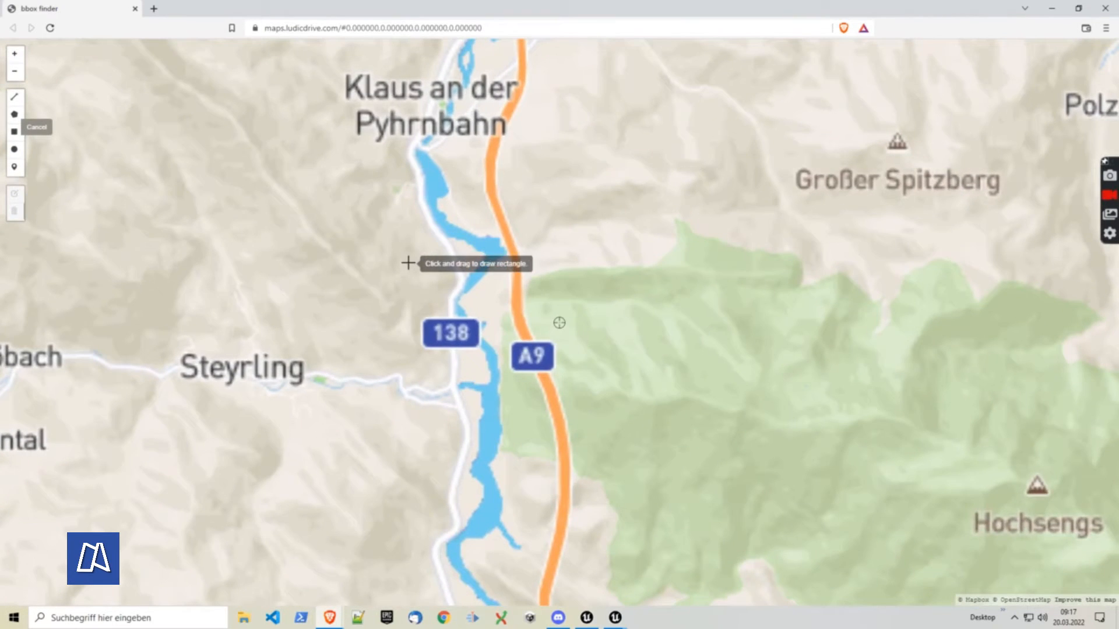
{"action": "mouse_move", "coordinate": [390, 259]}
{"action": "left_mouse_down"}
{"action": "mouse_move", "coordinate": [532, 342]}
{"action": "mouse_move", "coordinate": [512, 382]}
{"action": "left_mouse_up"}
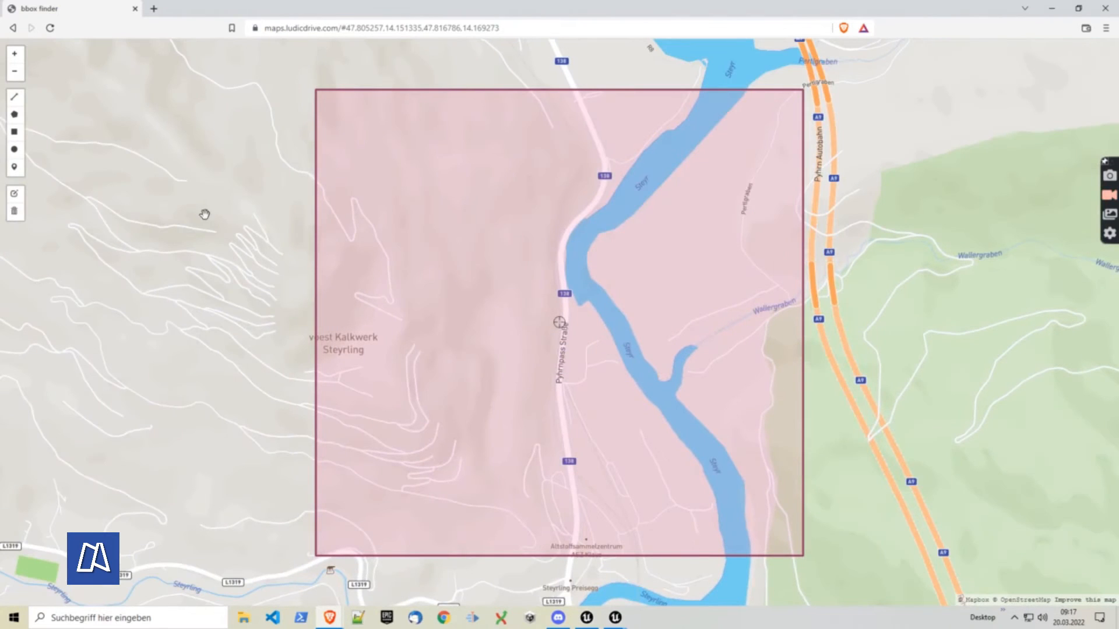
Copy the rectangle's coordinates from the map address into Corners as Bounding Box: 47.805257,14.151335,47.816786,14.169273
{"action": "left_click_drag", "start_coordinate": [348, 29], "coordinate": [560, 33]}
{"action": "key", "text": "ctrl+c"}
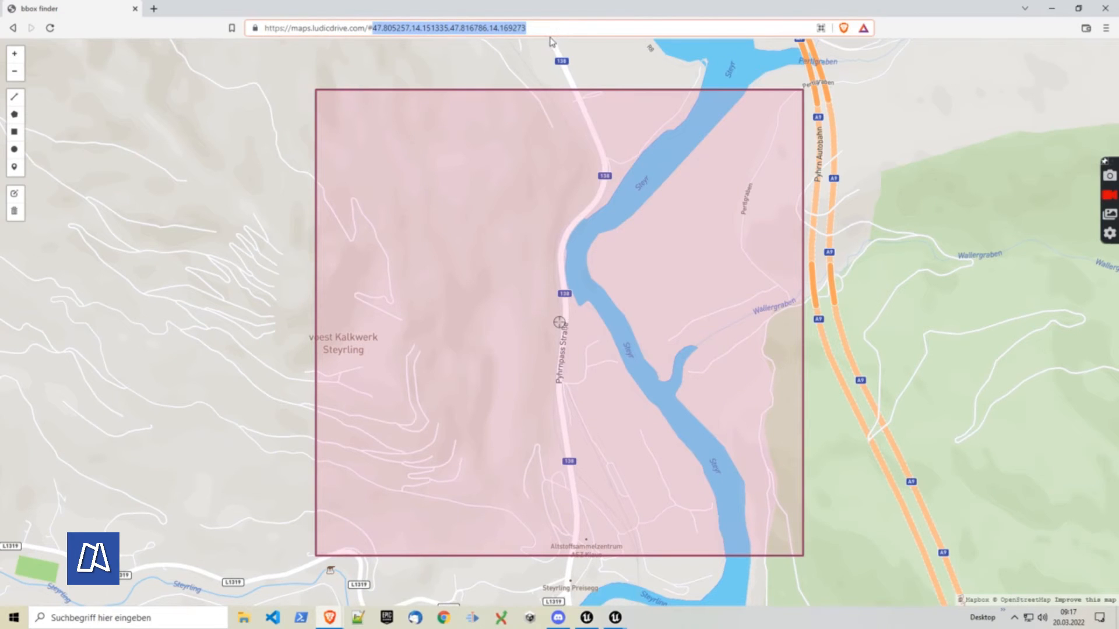
{"action": "left_click", "coordinate": [1055, 6]}
{"action": "left_click", "coordinate": [572, 272]}
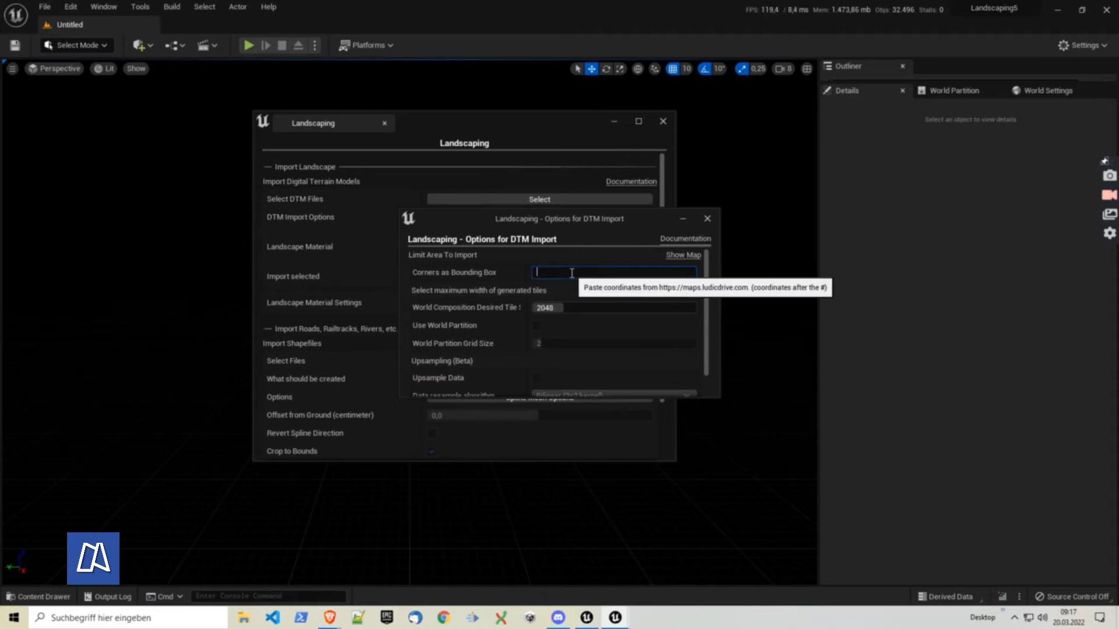
{"action": "key", "text": "ctrl+v"}
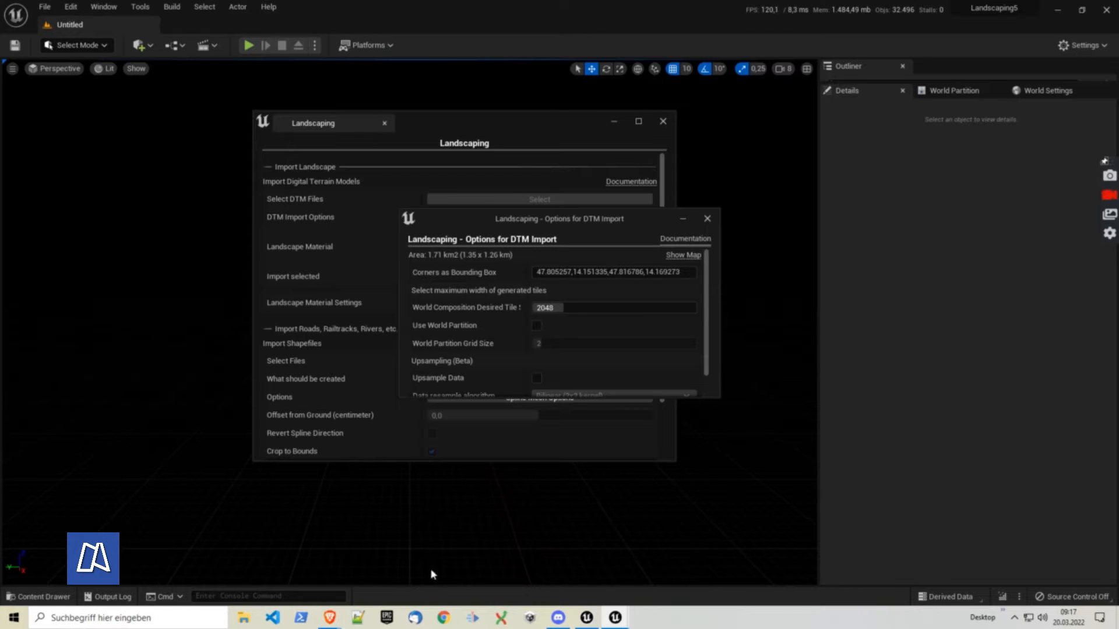
Return to the browser map, enlarge the rectangle to about 6.75 x 5.86 km around the Steyr valley, and save the edit
{"action": "mouse_move", "coordinate": [330, 619]}
{"action": "left_click", "coordinate": [387, 589]}
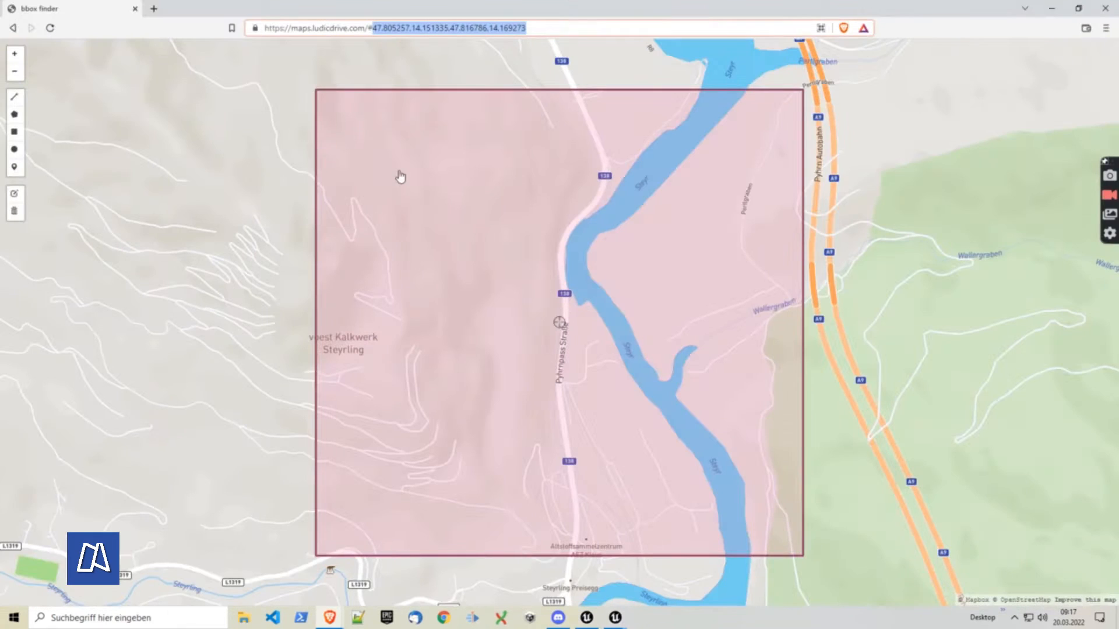
{"action": "left_click", "coordinate": [16, 195]}
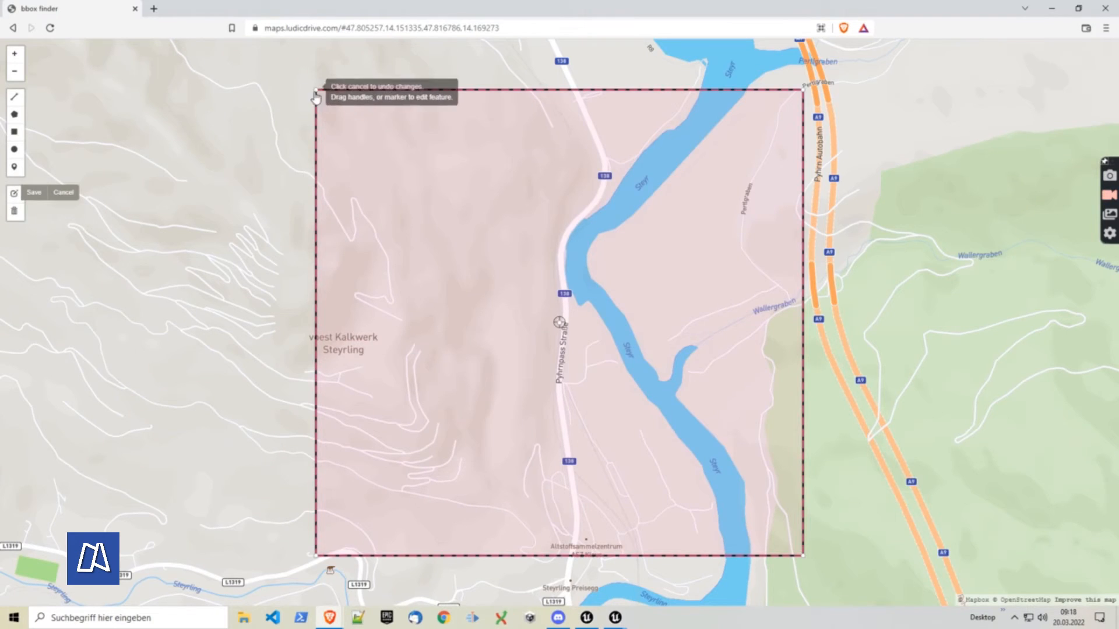
{"action": "scroll", "coordinate": [323, 175], "scroll_direction": "down", "scroll_amount": 3}
{"action": "left_click_drag", "start_coordinate": [320, 153], "coordinate": [154, 39]}
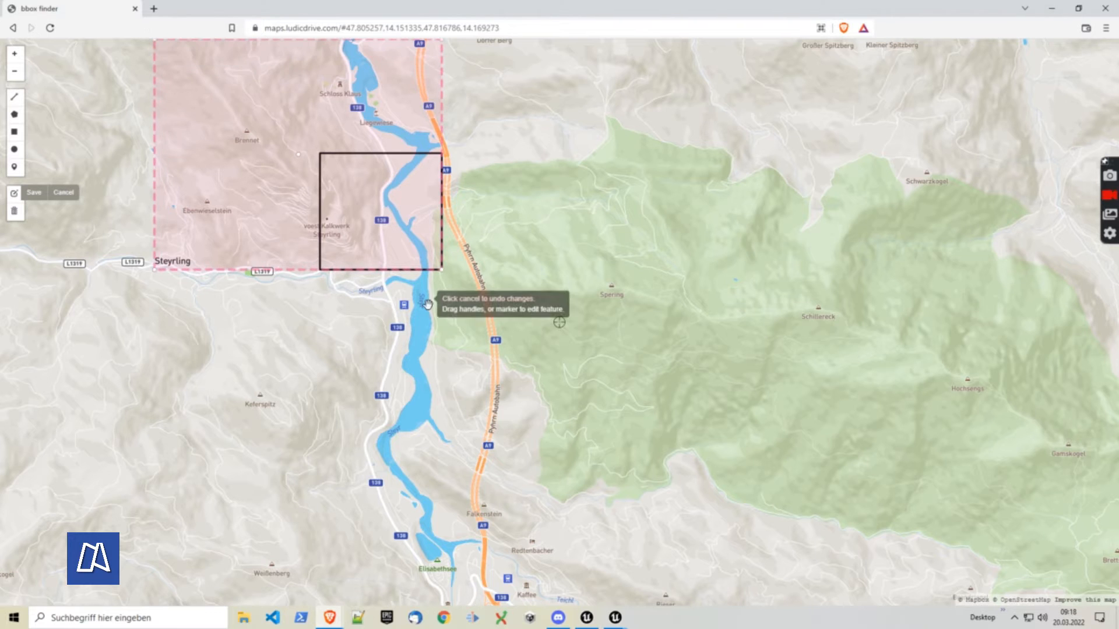
{"action": "left_click_drag", "start_coordinate": [444, 277], "coordinate": [762, 583]}
{"action": "left_click", "coordinate": [35, 197]}
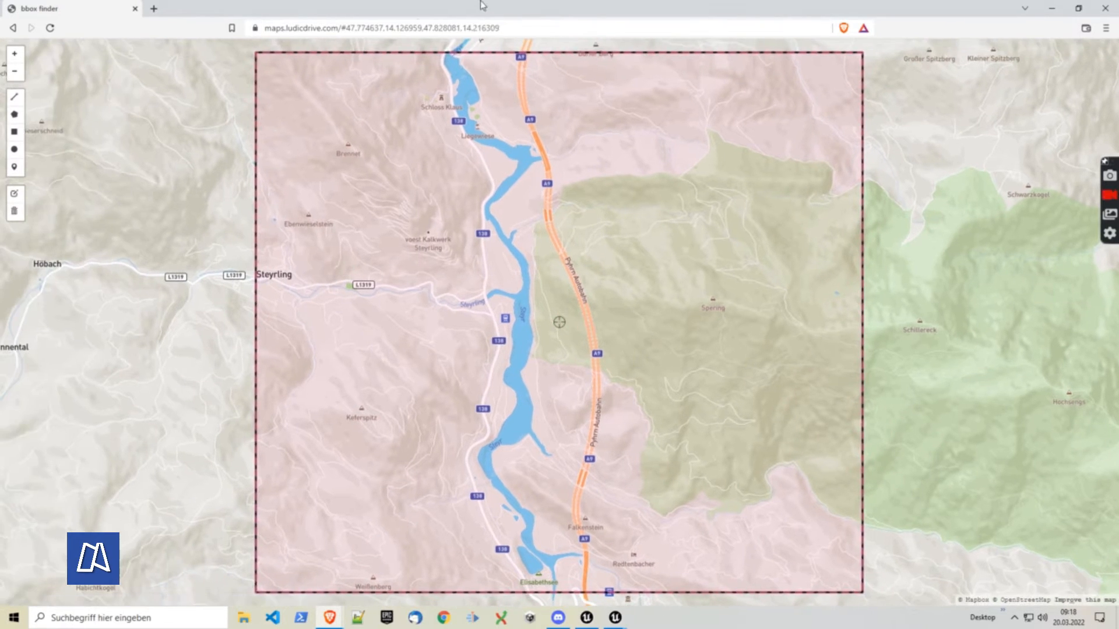
Replace the Corners as Bounding Box value with the enlarged rectangle's copied coordinates 47.774637,14.126959,47.828081,14.216309
{"action": "left_click_drag", "start_coordinate": [347, 27], "coordinate": [594, 43]}
{"action": "key", "text": "ctrl+c"}
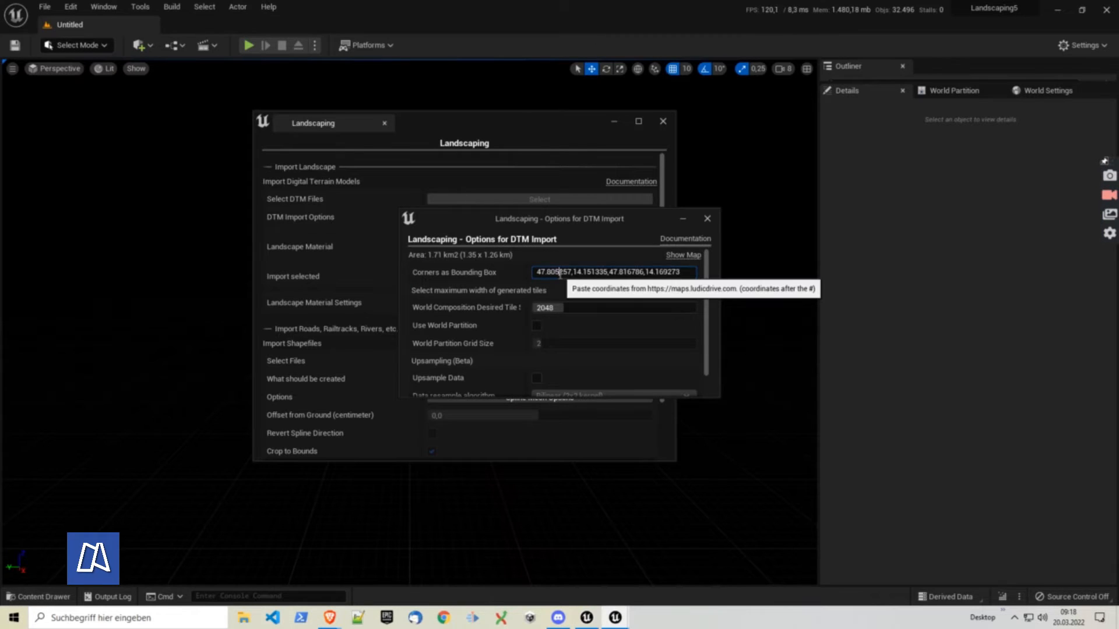
{"action": "left_click", "coordinate": [560, 273]}
{"action": "key", "text": "ctrl+v"}
{"action": "key", "text": "Return"}
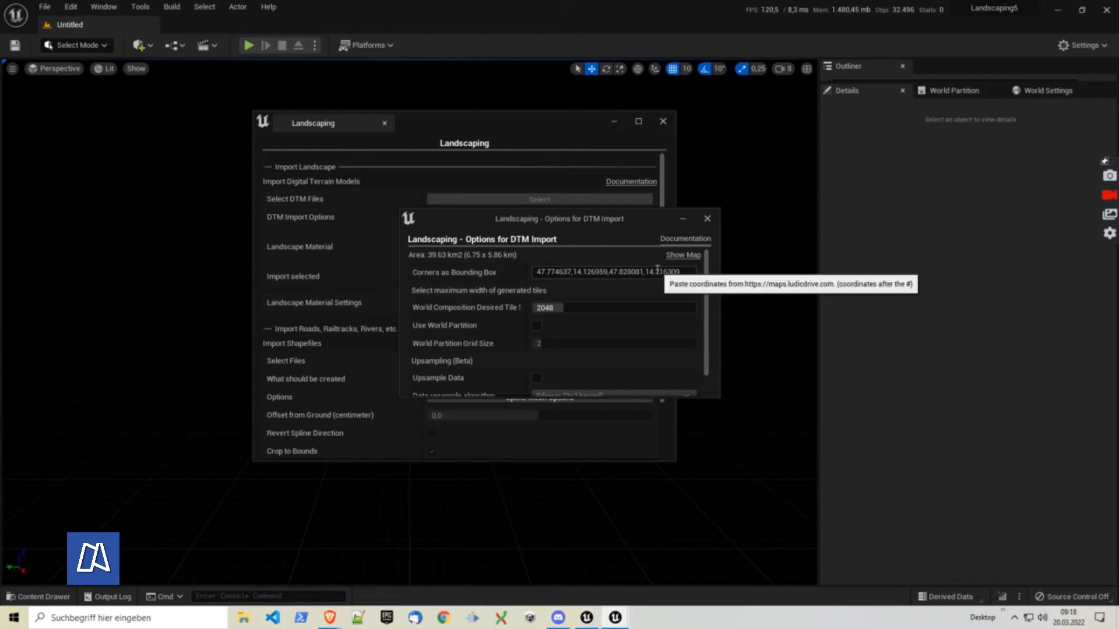
Enable Use World Partition in the DTM import options and set the World Partition Grid Size to 10
{"action": "left_click", "coordinate": [537, 325]}
{"action": "left_click_drag", "start_coordinate": [568, 220], "coordinate": [484, 198]}
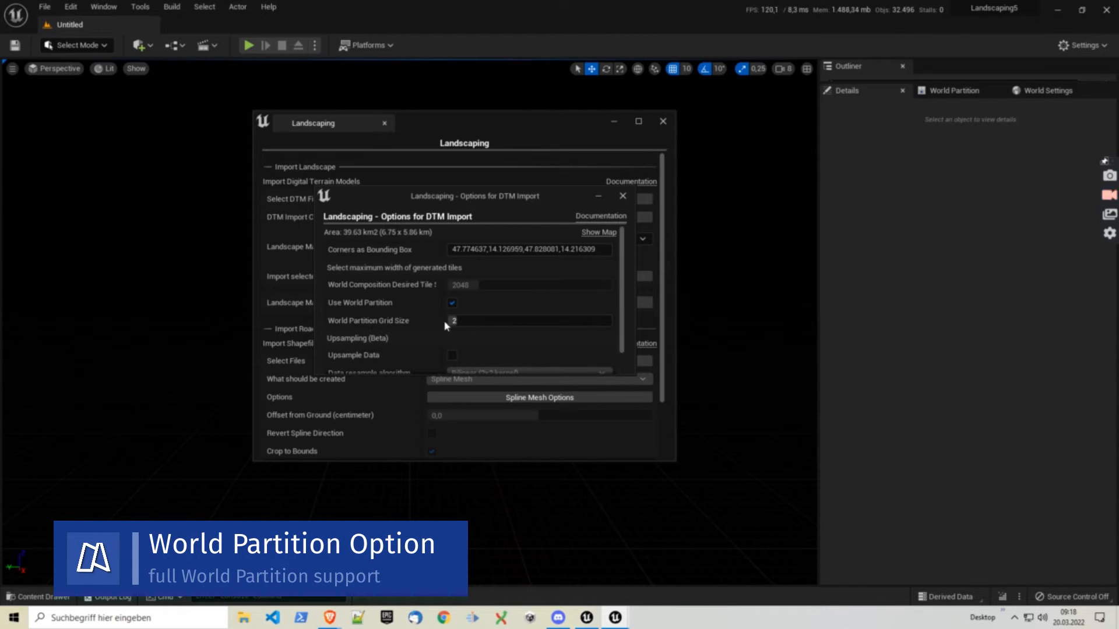
{"action": "left_click_drag", "start_coordinate": [453, 321], "coordinate": [545, 321]}
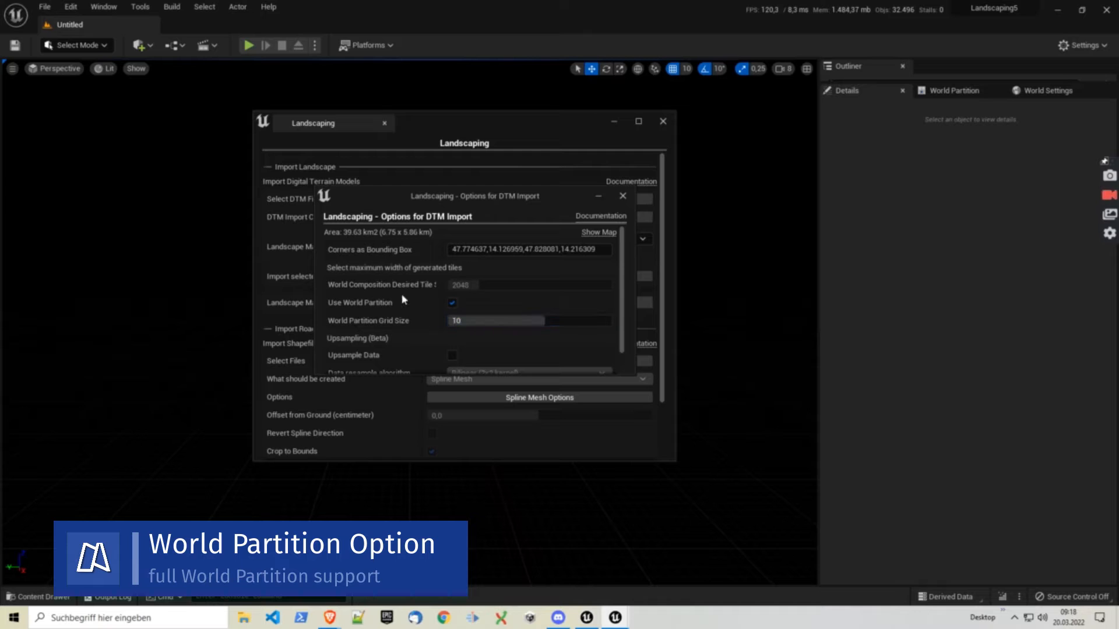
Try a World Composition tile size of 8192 with World Partition off, and restore the size to 2048 and World Partition to on
{"action": "left_click", "coordinate": [452, 303]}
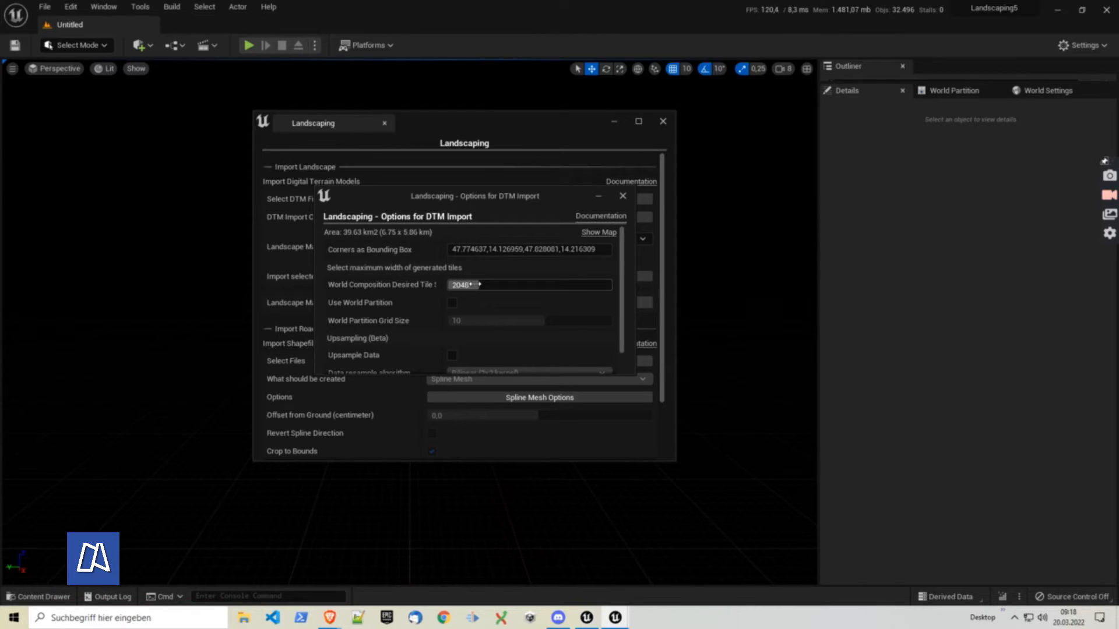
{"action": "left_click_drag", "start_coordinate": [458, 285], "coordinate": [612, 285]}
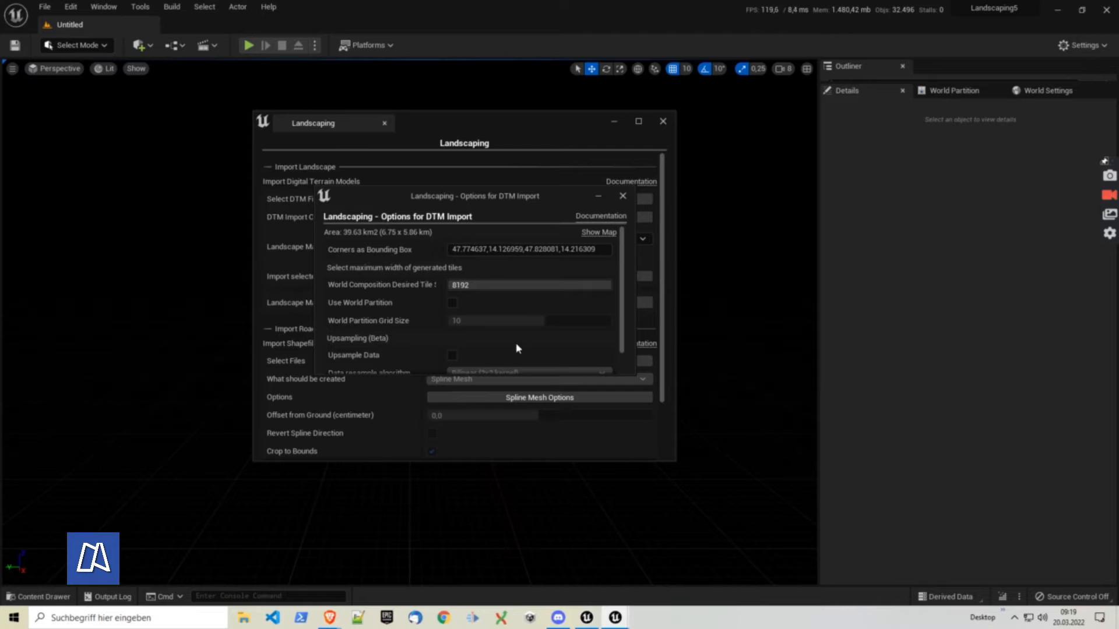
{"action": "left_click_drag", "start_coordinate": [612, 285], "coordinate": [478, 285]}
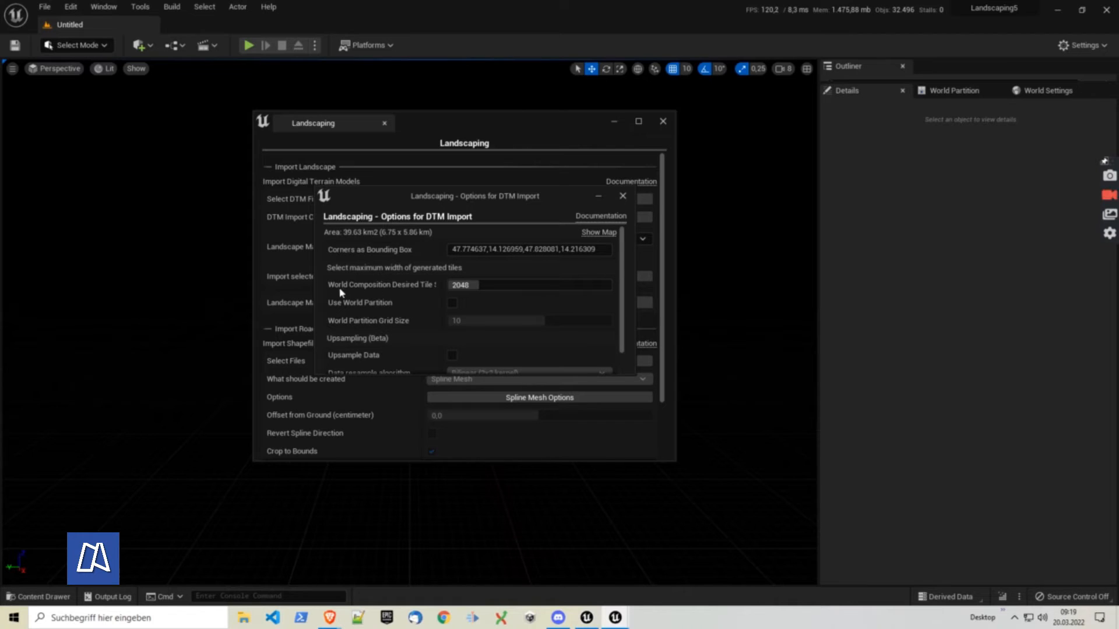
{"action": "left_click", "coordinate": [452, 303]}
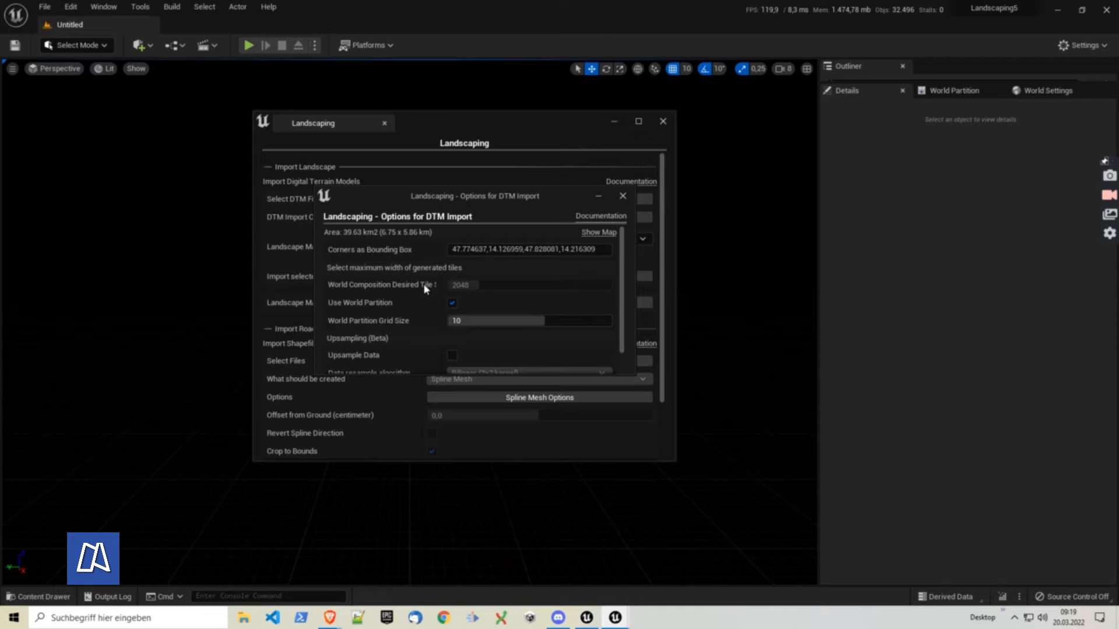
Close the DTM import options and assign MI_Landscape_Mountain from the LandscapeMaterial folder as the Landscape Material
{"action": "left_click", "coordinate": [623, 196]}
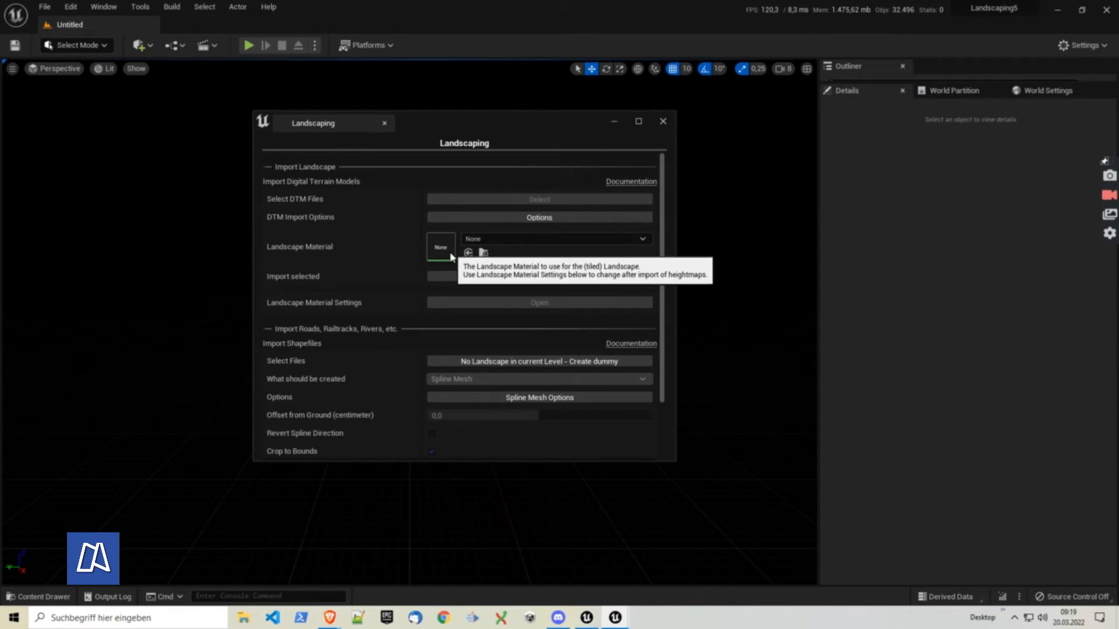
{"action": "left_click", "coordinate": [68, 598]}
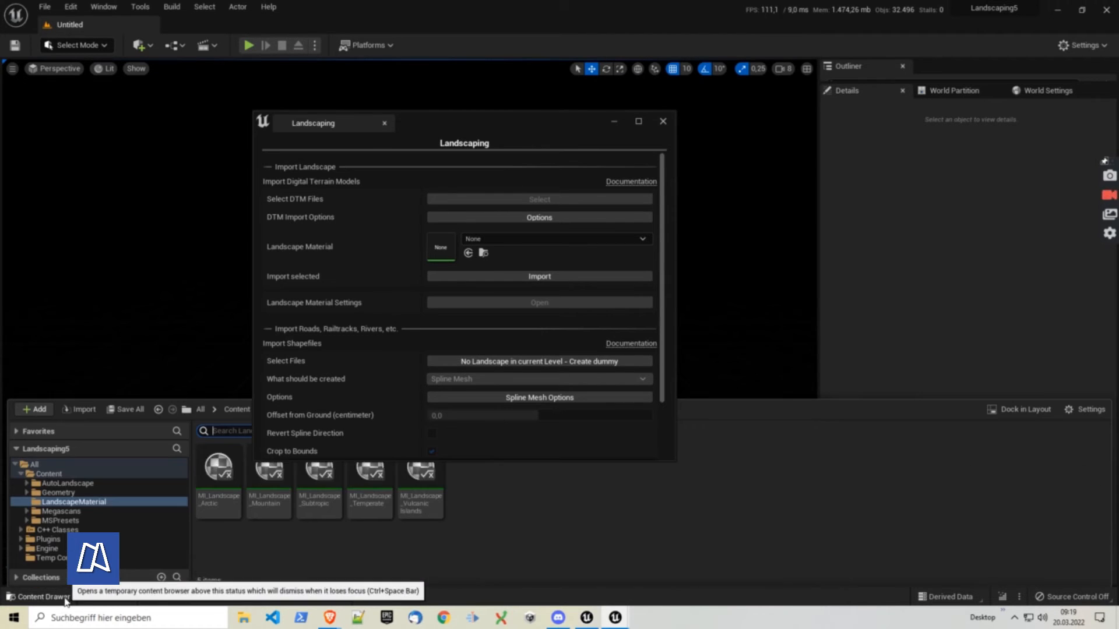
{"action": "left_click", "coordinate": [271, 495]}
{"action": "left_click", "coordinate": [468, 253]}
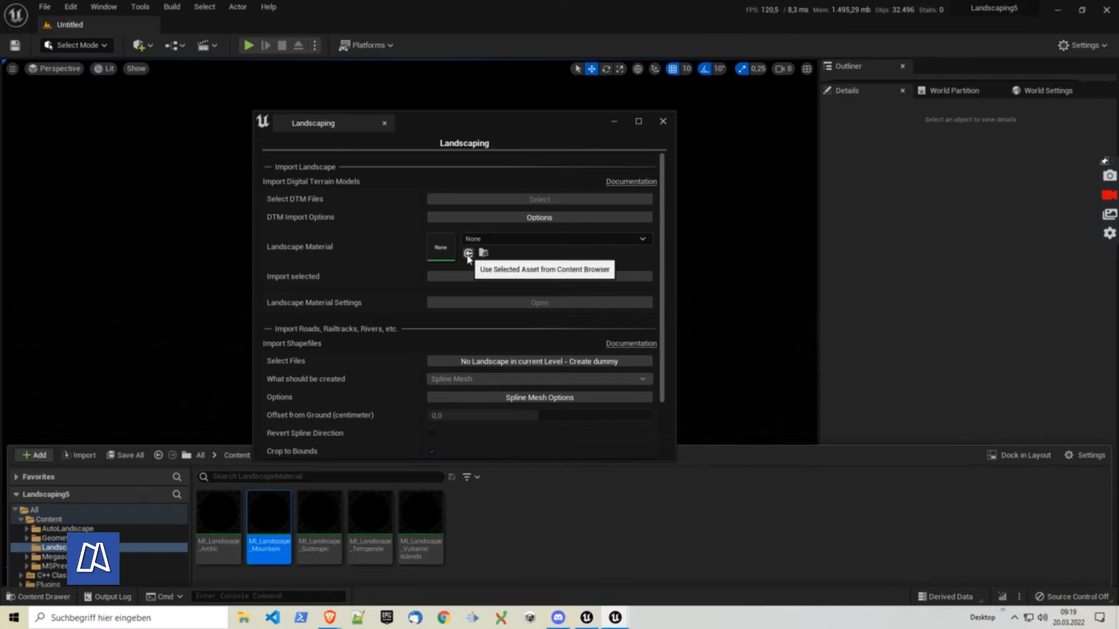
Import the landscape, saving the level as MapboxTest in a new folder under Content, and dismiss the completion message
{"action": "left_click", "coordinate": [523, 276]}
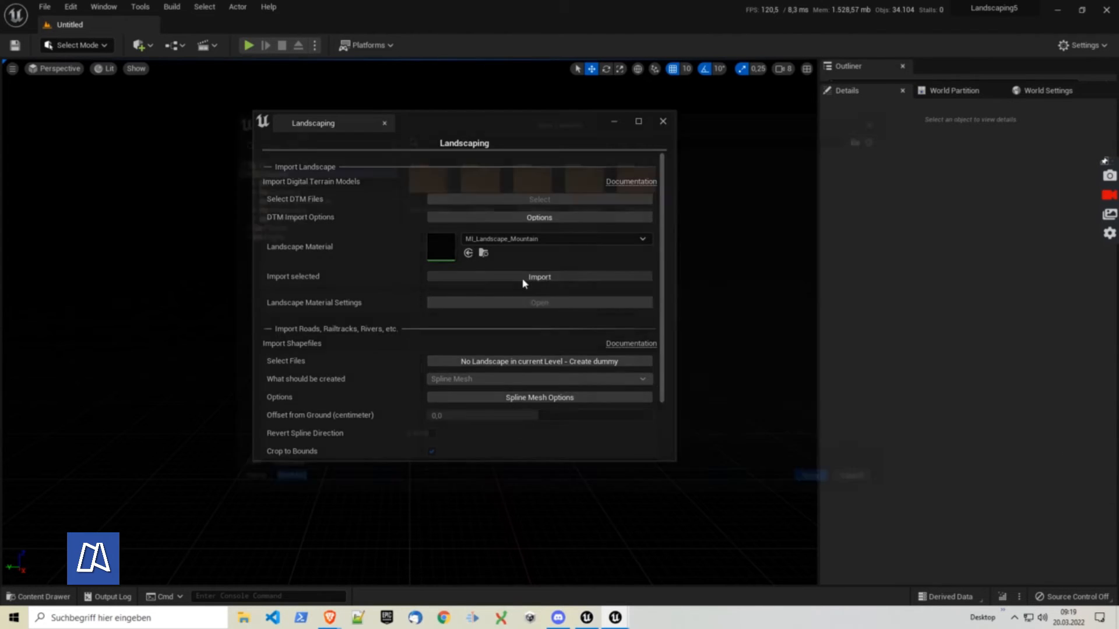
{"action": "left_click", "coordinate": [272, 169]}
{"action": "right_click", "coordinate": [271, 169]}
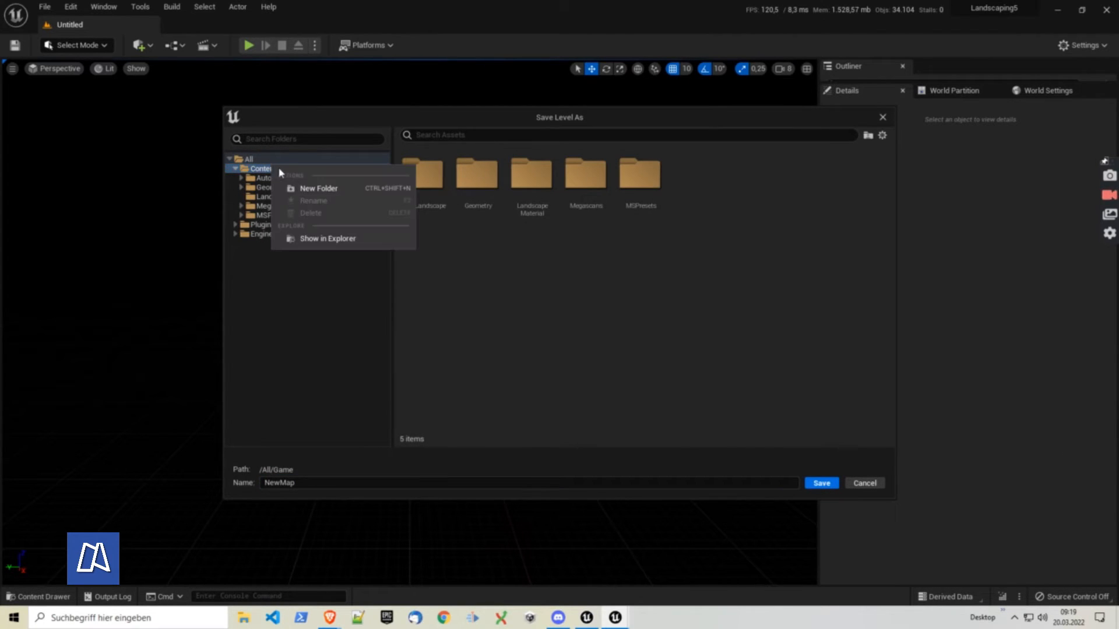
{"action": "left_click", "coordinate": [320, 189]}
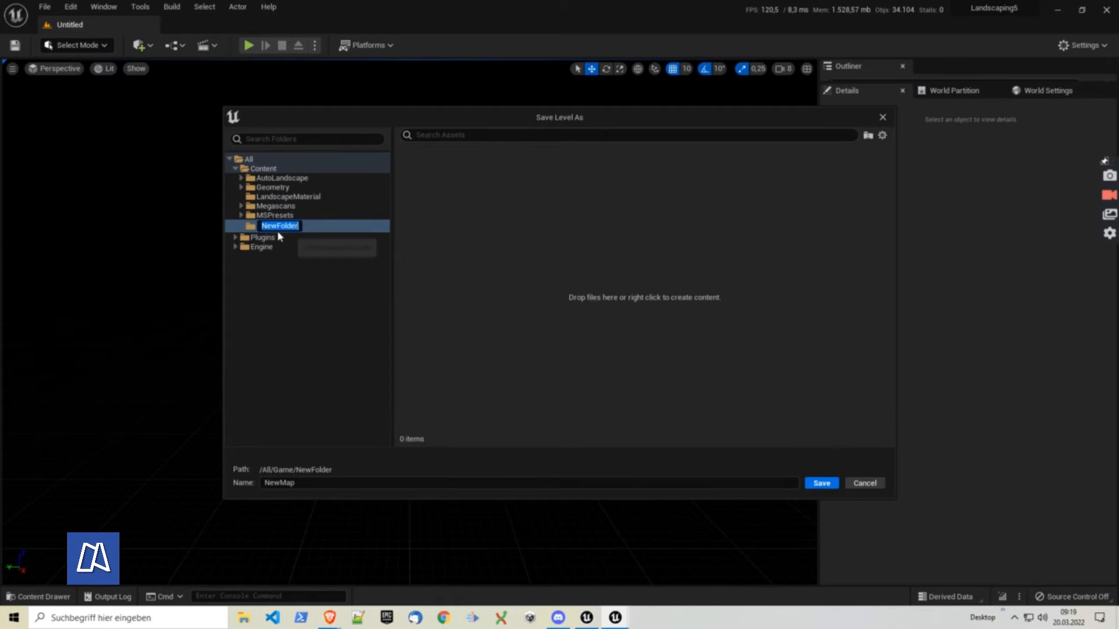
{"action": "left_click", "coordinate": [306, 484]}
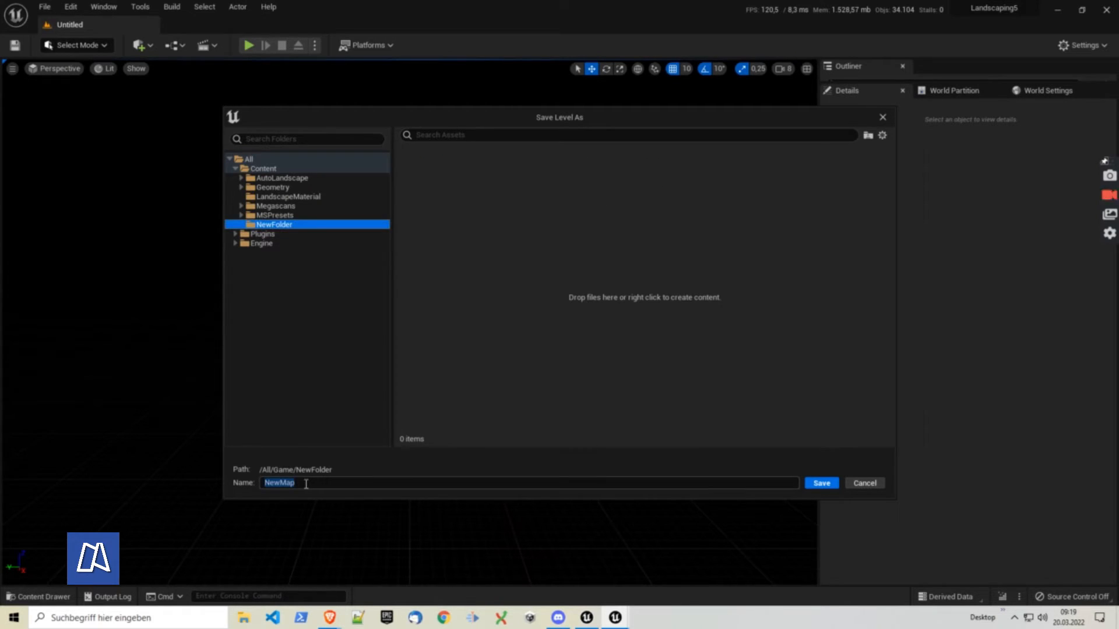
{"action": "type", "text": "Map"}
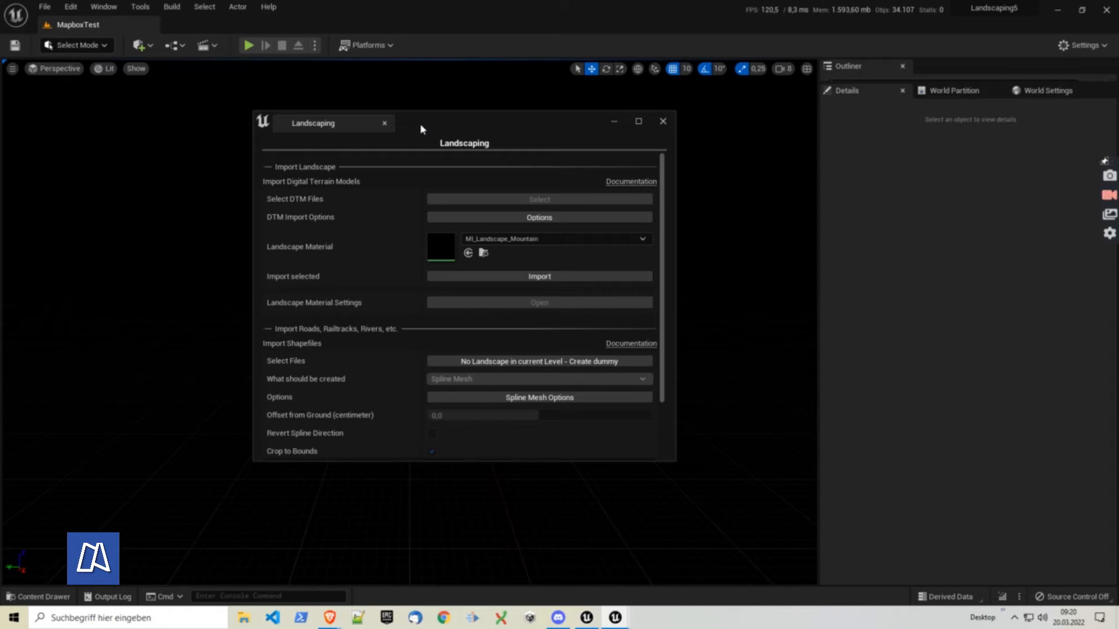
{"action": "key", "text": "ctrl+s"}
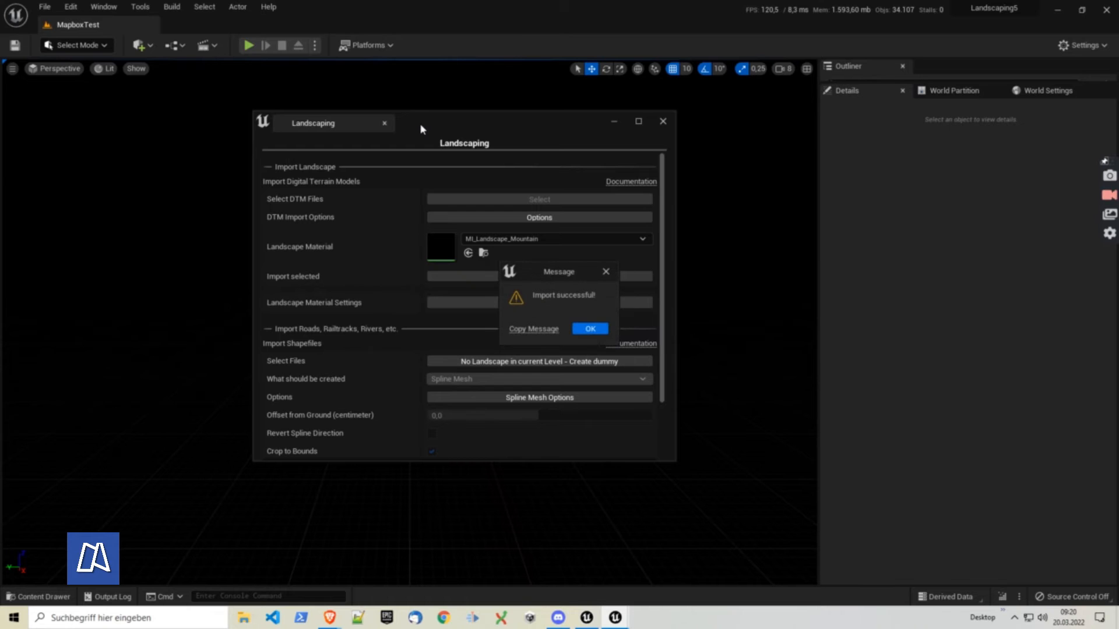
{"action": "left_click", "coordinate": [589, 328]}
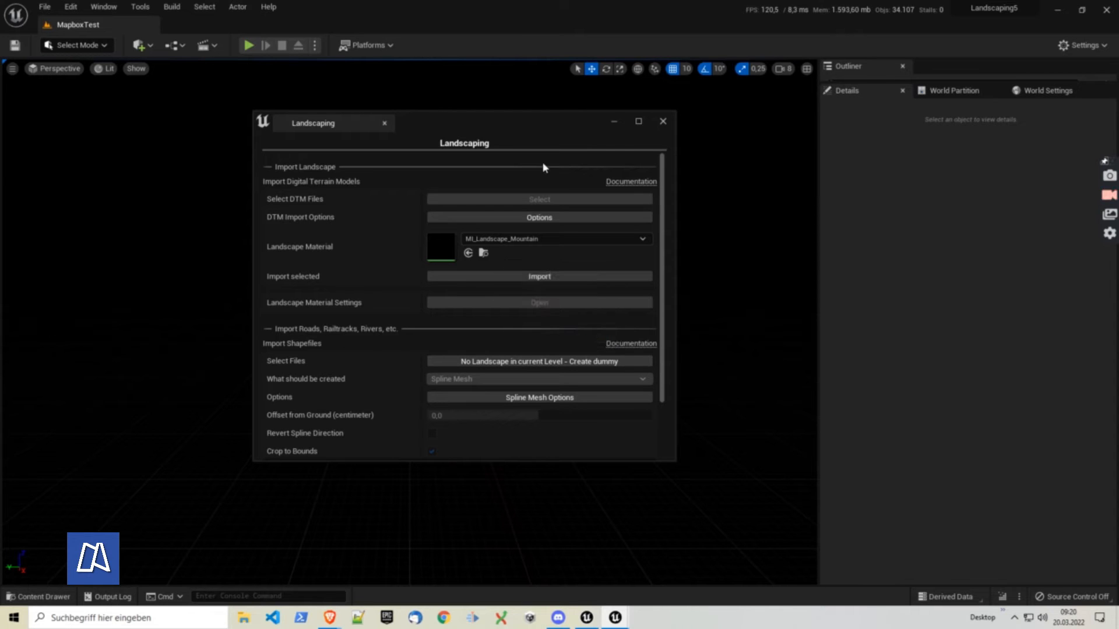
Minimize the Landscaping window, enlarge the Outliner, and view the terrain around LandscapeStreamingProxy_1_1_0 under Landscape
{"action": "left_click_drag", "start_coordinate": [523, 125], "coordinate": [494, 128]}
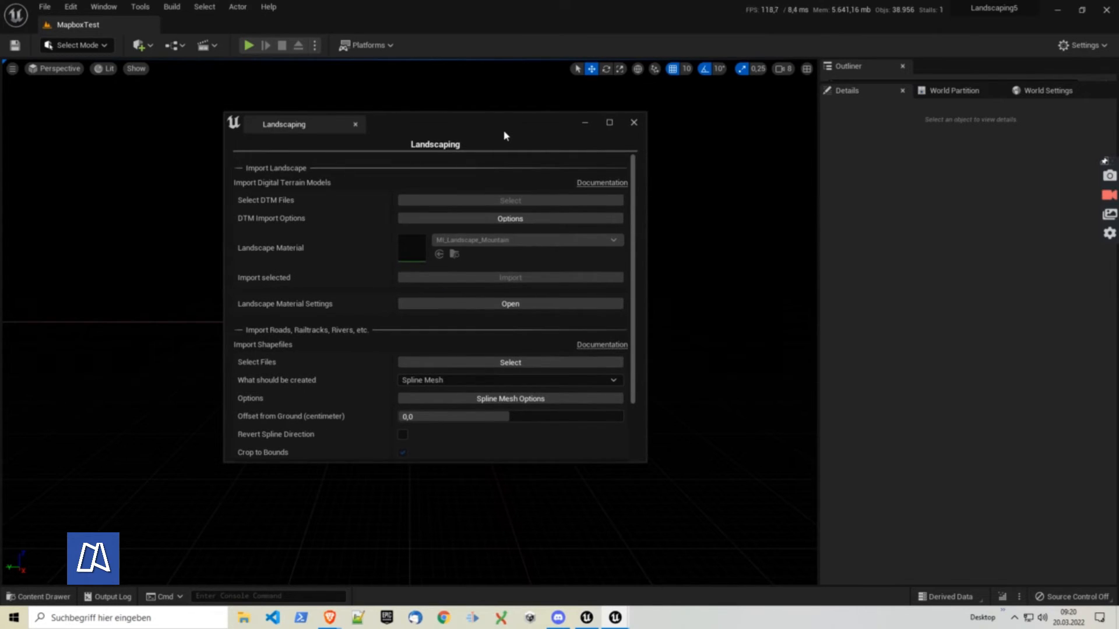
{"action": "left_click", "coordinate": [585, 124]}
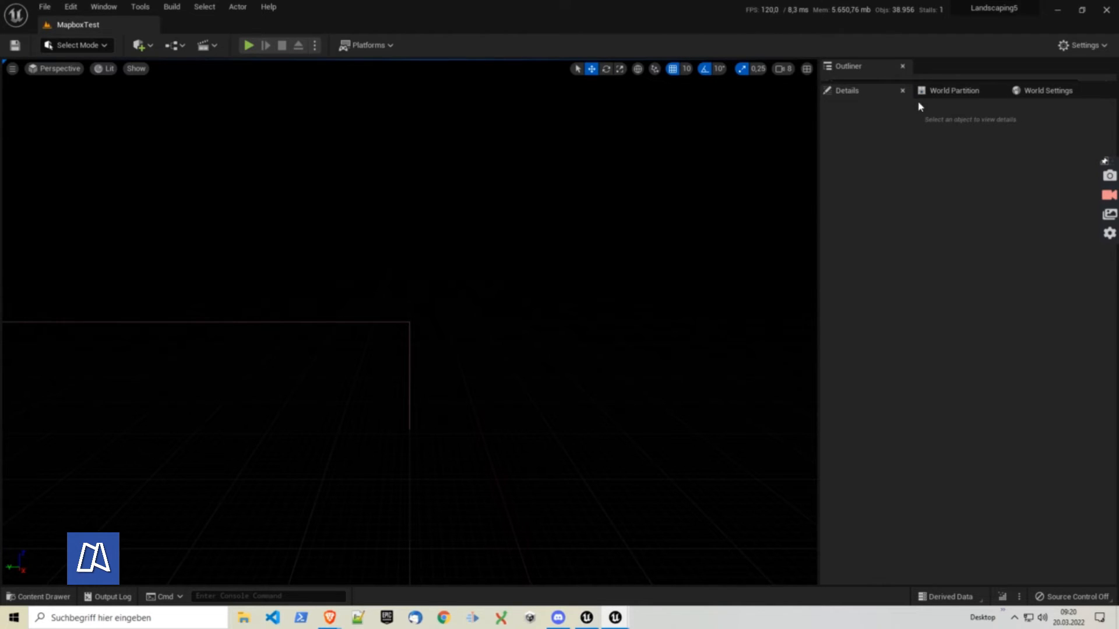
{"action": "left_click_drag", "start_coordinate": [937, 82], "coordinate": [939, 357]}
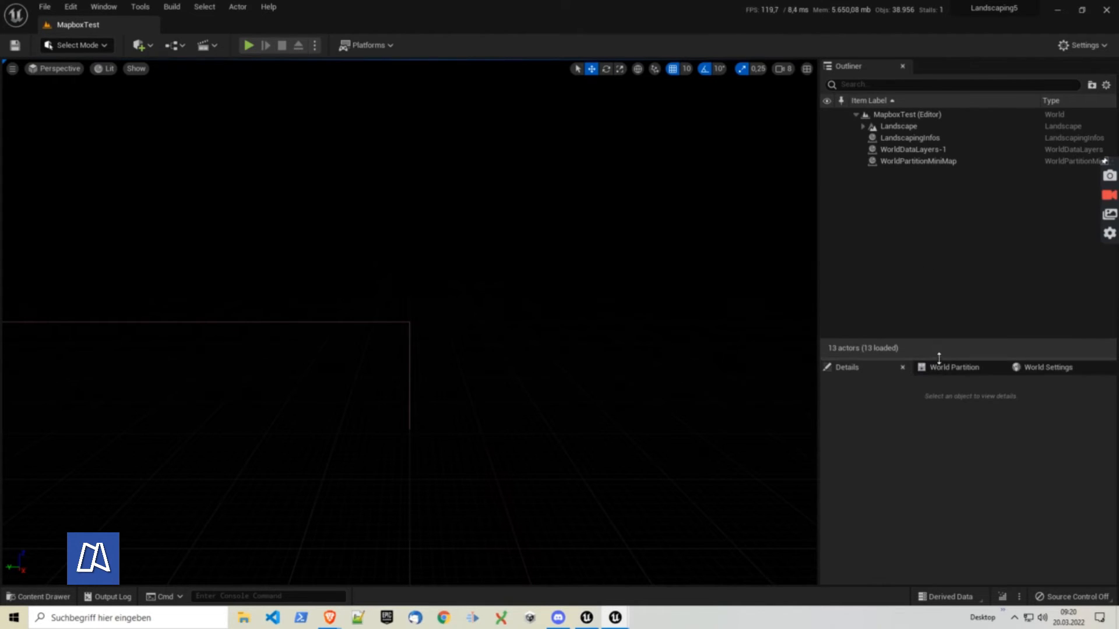
{"action": "left_click", "coordinate": [900, 126]}
{"action": "left_click", "coordinate": [863, 126]}
{"action": "left_click", "coordinate": [941, 185]}
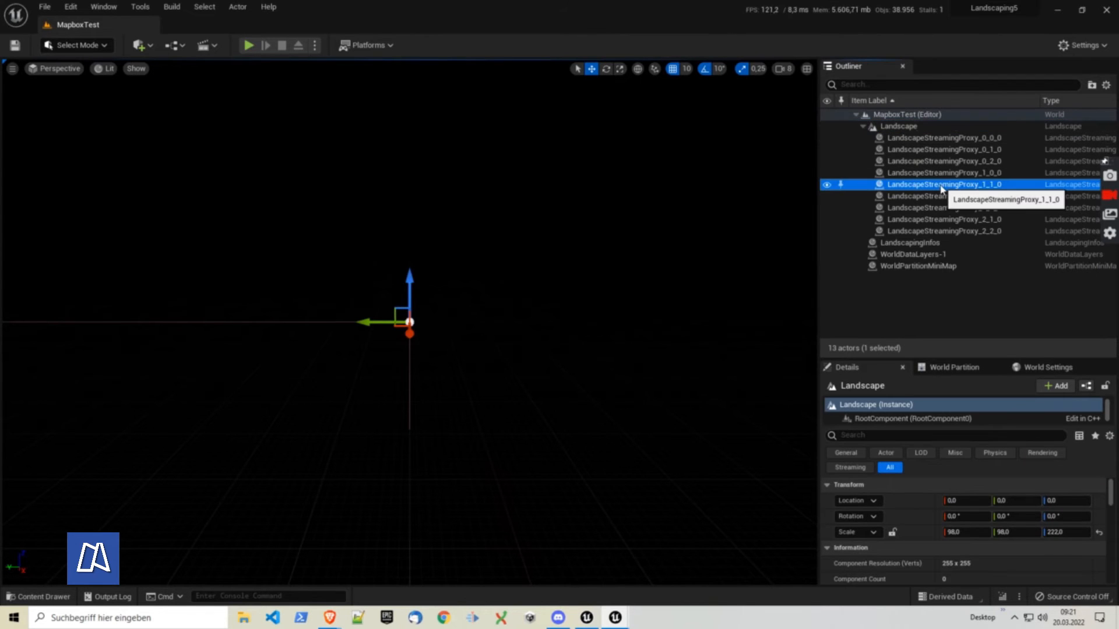
{"action": "double_click", "coordinate": [940, 185]}
{"action": "right_click_drag", "start_coordinate": [220, 390], "coordinate": [232, 338]}
{"action": "right_click_drag", "start_coordinate": [259, 384], "coordinate": [153, 388]}
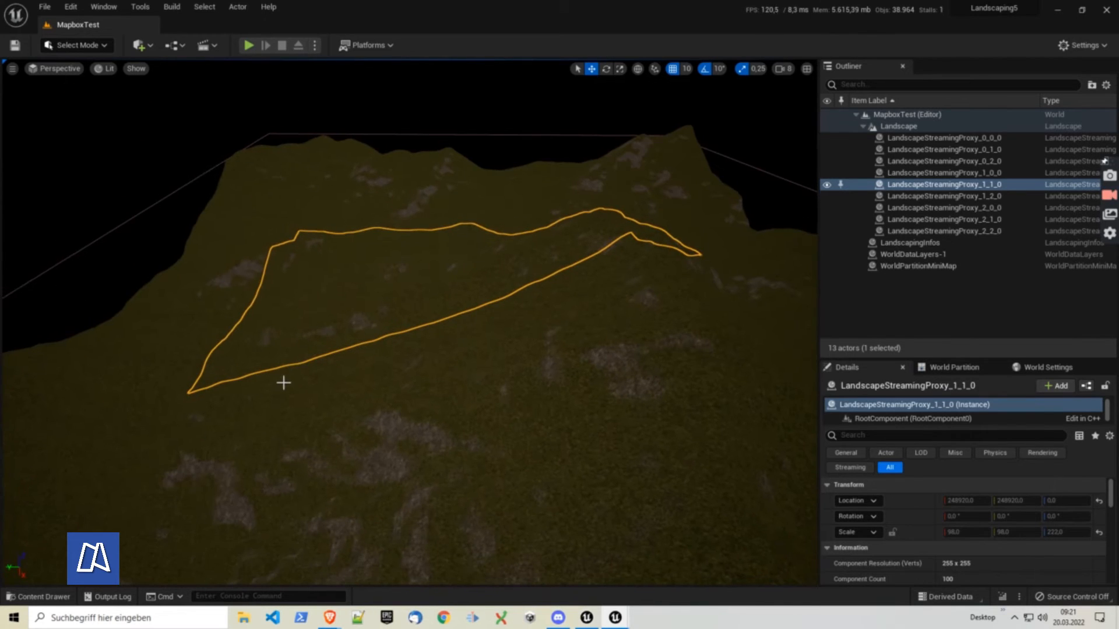
Switch the viewport to the top view and add a Directional Light to the level
{"action": "left_click", "coordinate": [57, 68]}
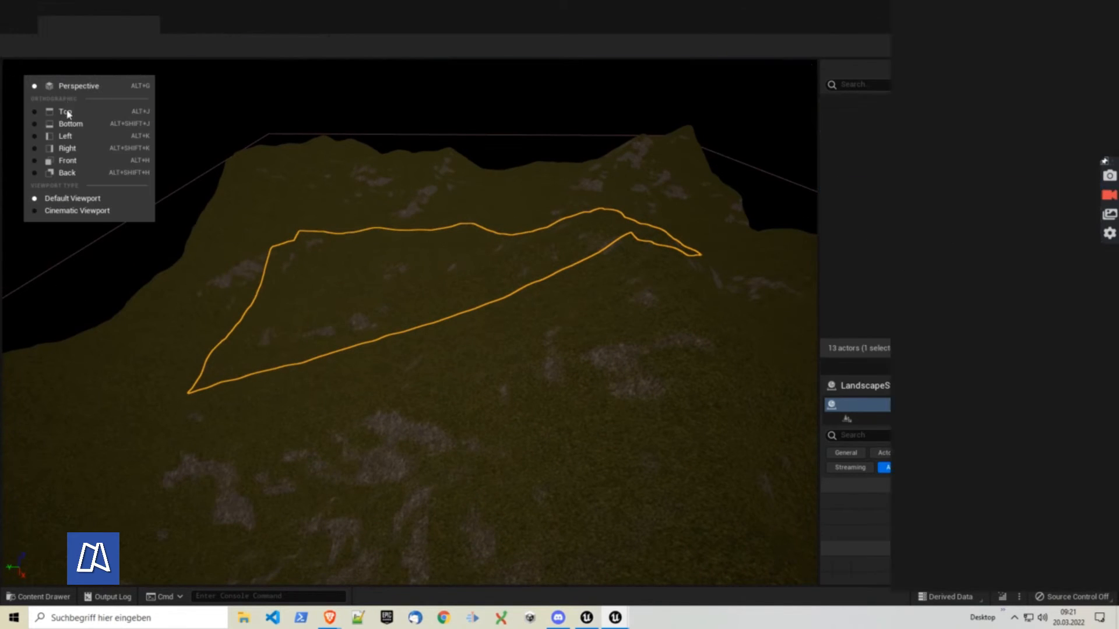
{"action": "left_click", "coordinate": [68, 112]}
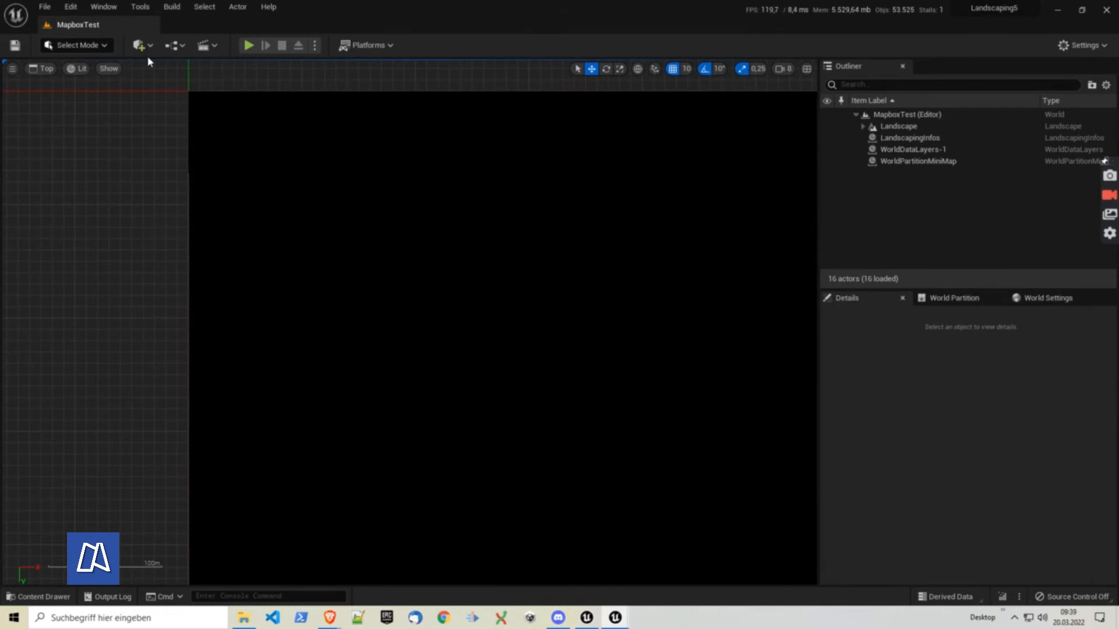
{"action": "left_click", "coordinate": [144, 50]}
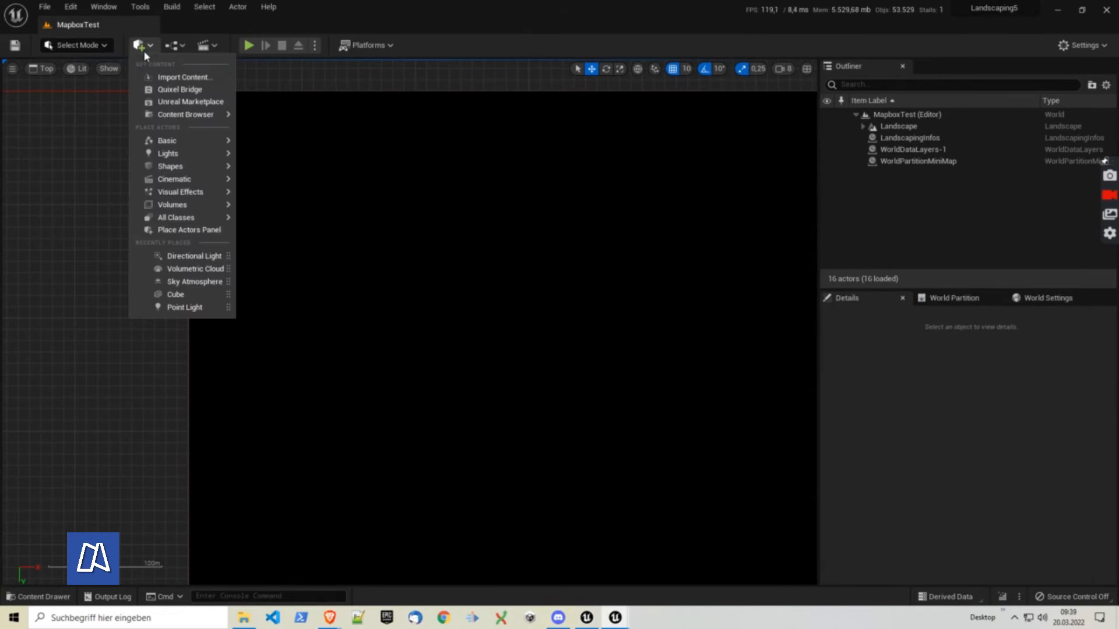
{"action": "mouse_move", "coordinate": [168, 153]}
{"action": "left_click", "coordinate": [279, 156]}
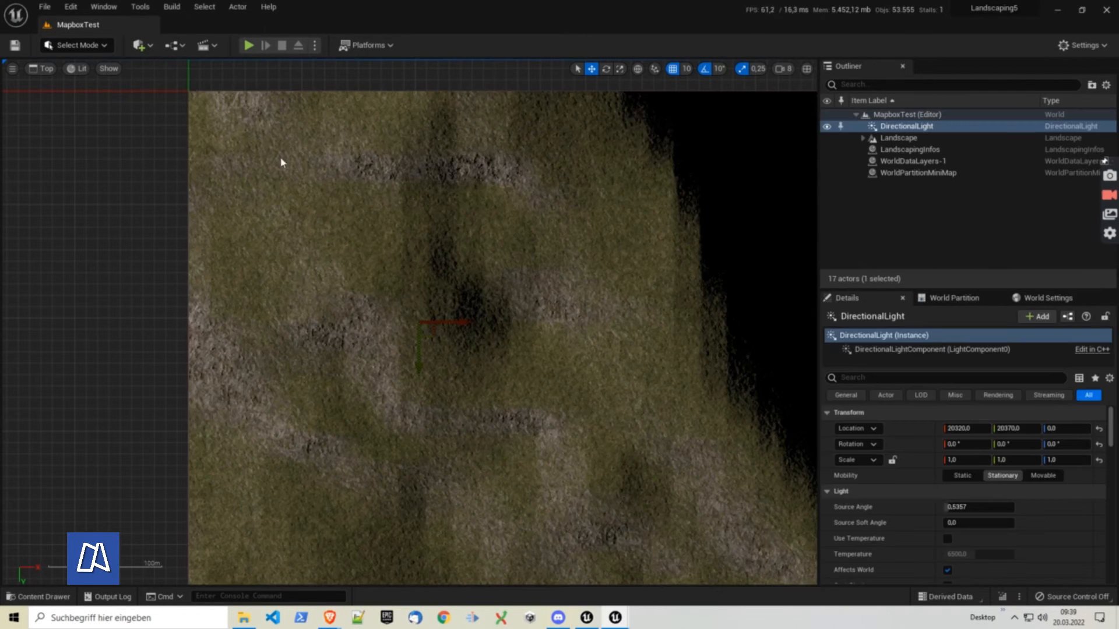
{"action": "scroll", "coordinate": [210, 195], "scroll_direction": "down", "scroll_amount": 5}
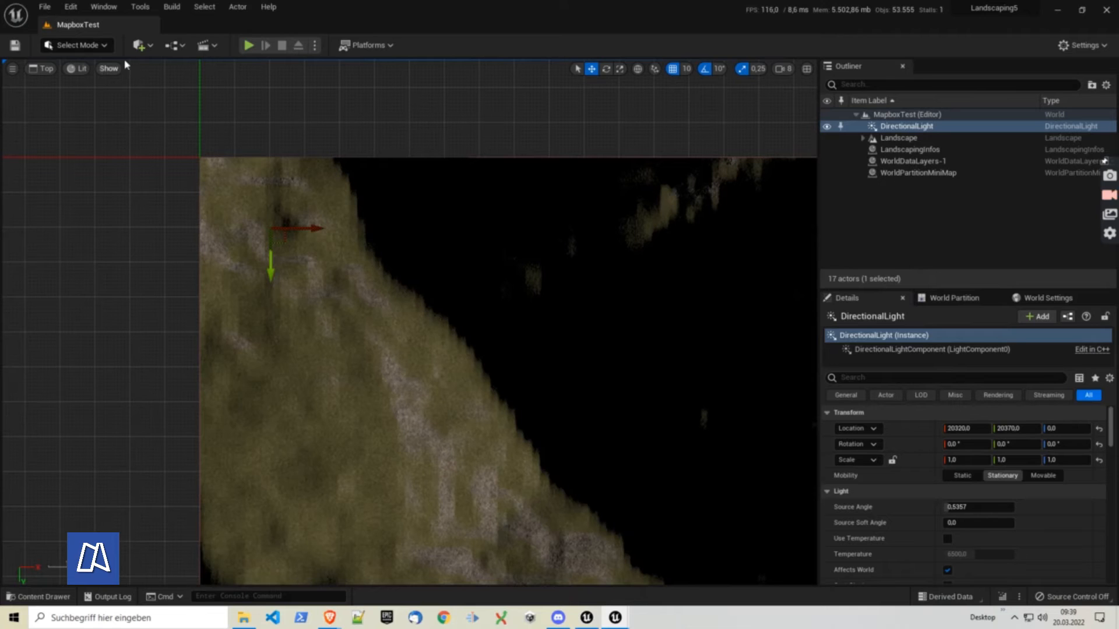
Return the viewport to perspective and examine the lit terrain around LandscapeStreamingProxy_0_2_0
{"action": "left_click", "coordinate": [42, 68]}
{"action": "left_click", "coordinate": [58, 86]}
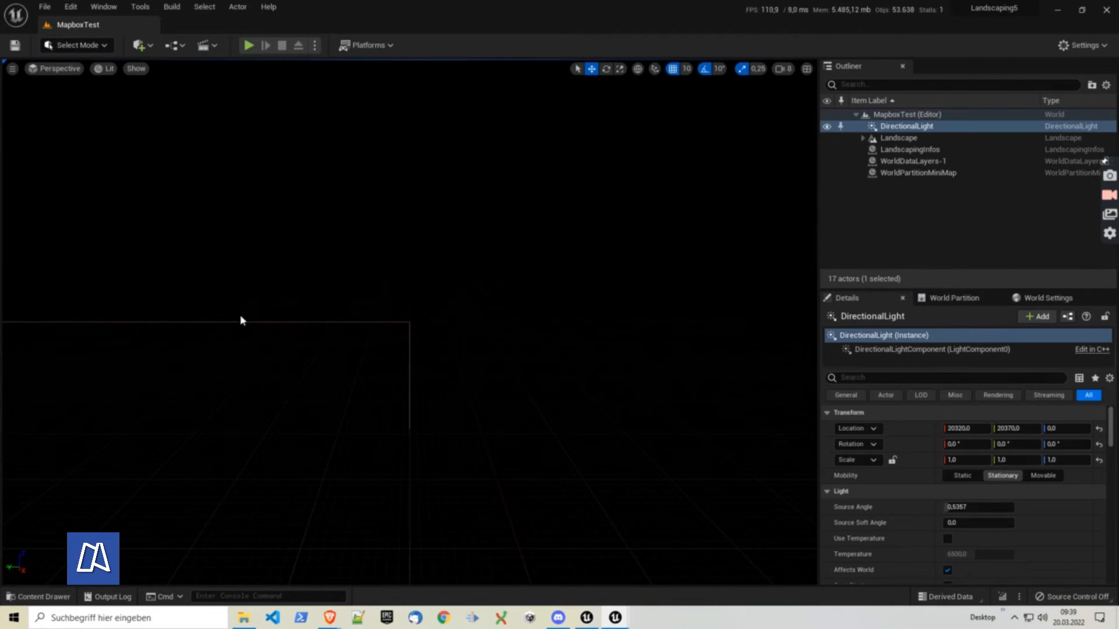
{"action": "left_click", "coordinate": [864, 138]}
{"action": "left_click", "coordinate": [921, 173]}
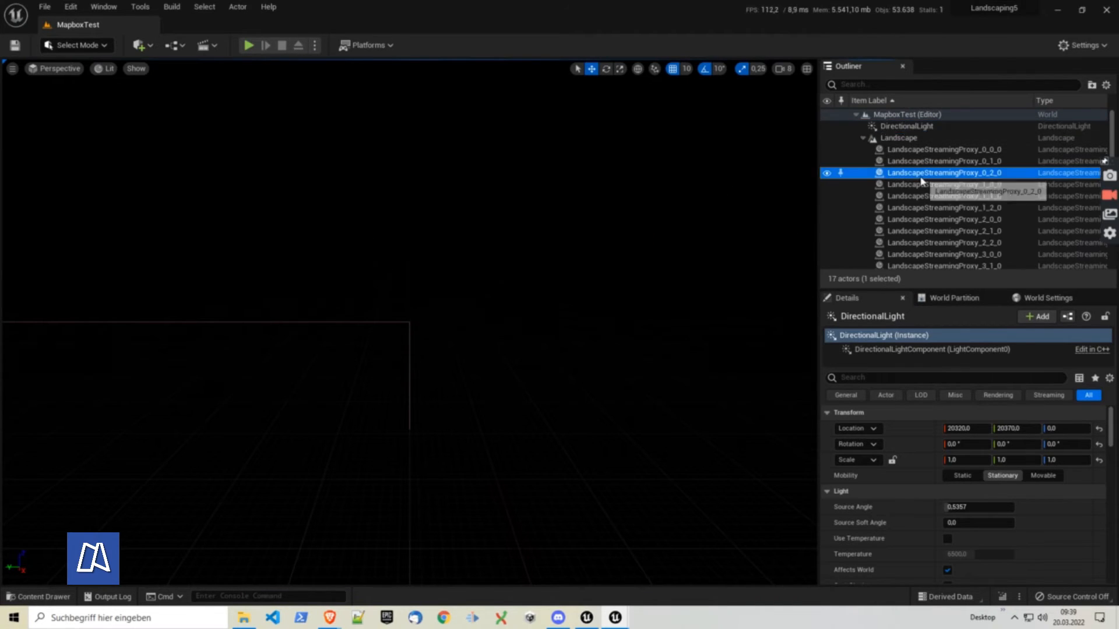
{"action": "left_click", "coordinate": [523, 355]}
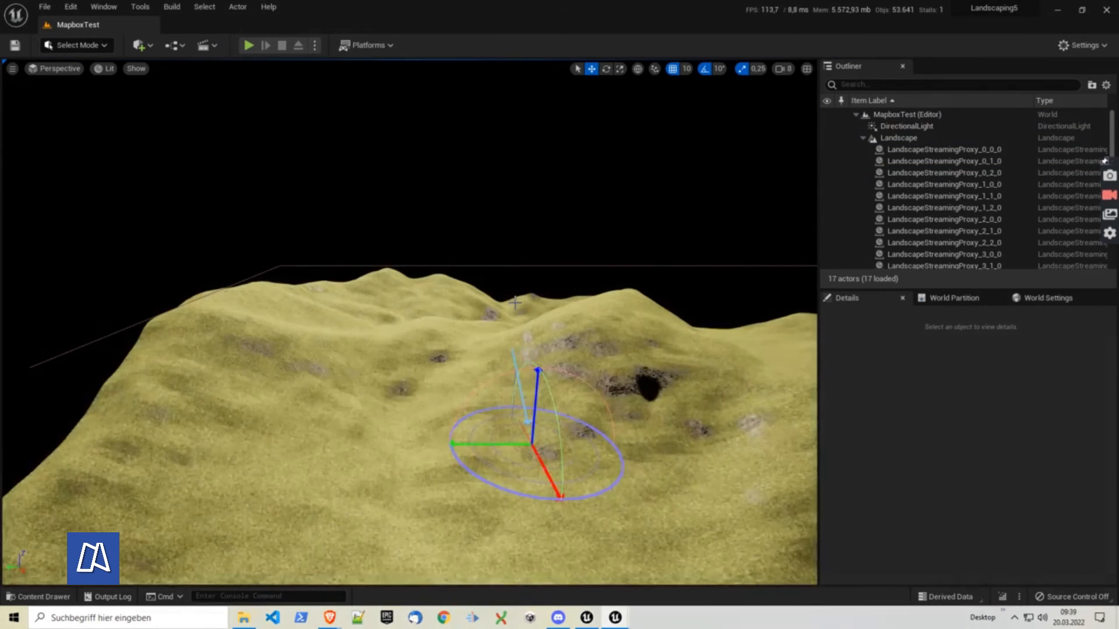
{"action": "left_click_drag", "start_coordinate": [304, 293], "coordinate": [326, 245], "text": "alt"}
{"action": "left_click_drag", "start_coordinate": [260, 300], "coordinate": [266, 193], "text": "alt"}
{"action": "left_click_drag", "start_coordinate": [269, 270], "coordinate": [266, 219]}
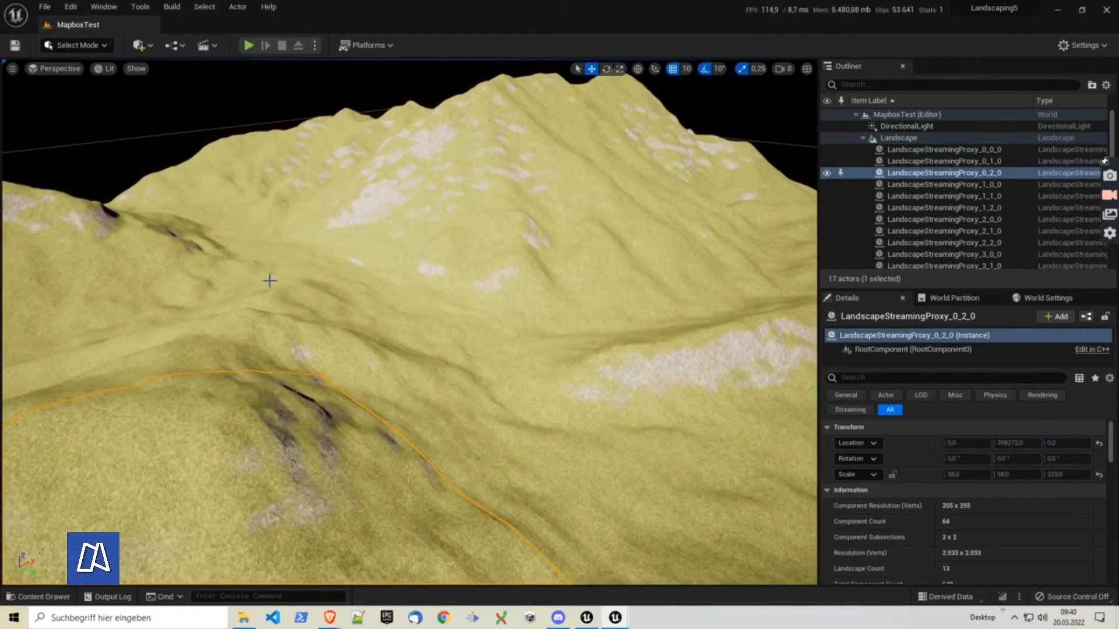
{"action": "left_click_drag", "start_coordinate": [453, 305], "coordinate": [406, 307]}
View the Landscaping plugin's Cache Directory setting in the Project Settings, and close the settings
{"action": "left_click", "coordinate": [94, 8]}
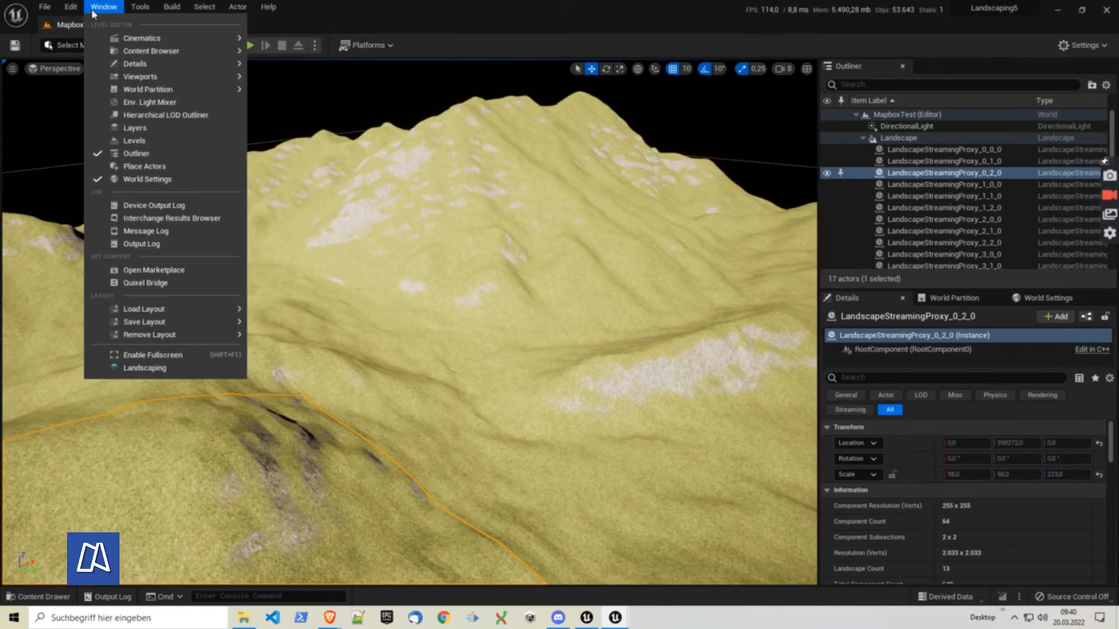
{"action": "mouse_move", "coordinate": [75, 12]}
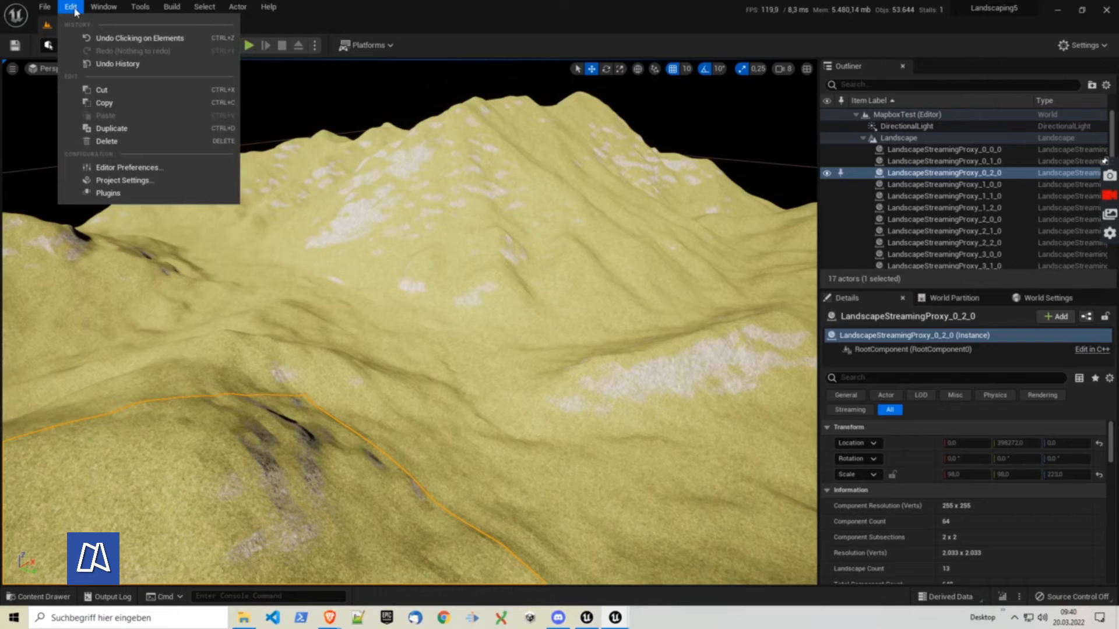
{"action": "left_click", "coordinate": [105, 182]}
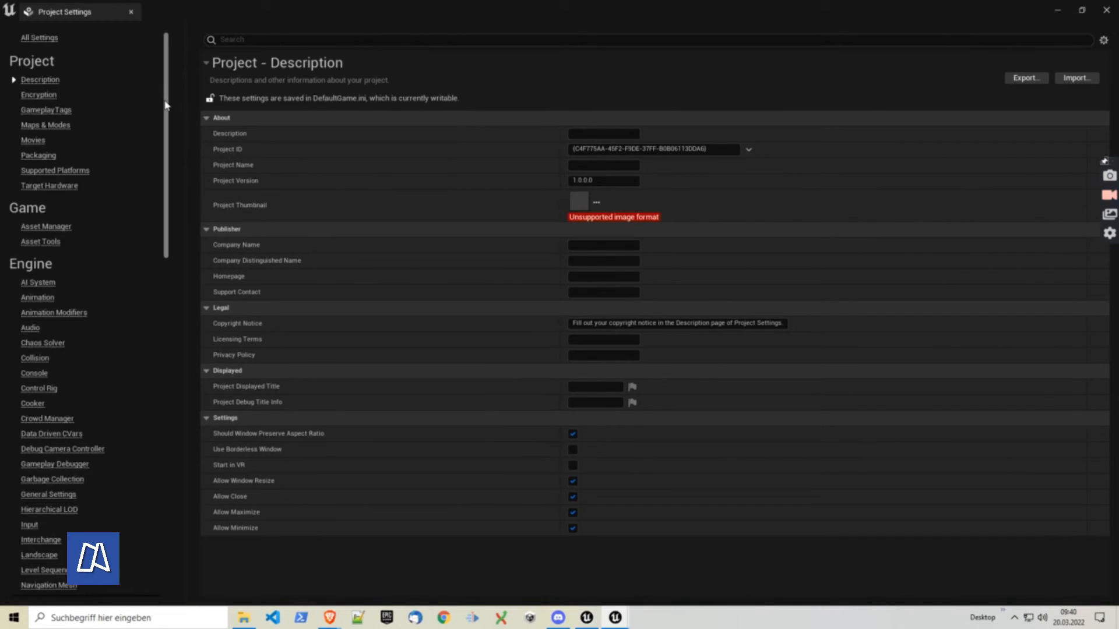
{"action": "left_click_drag", "start_coordinate": [168, 105], "coordinate": [195, 507]}
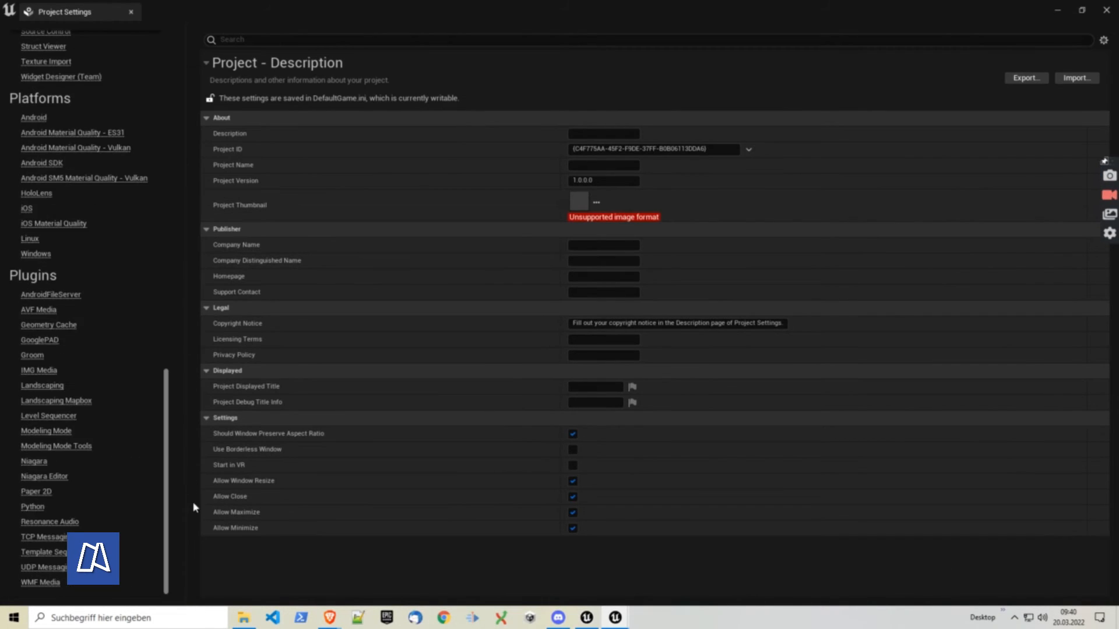
{"action": "left_click", "coordinate": [31, 387]}
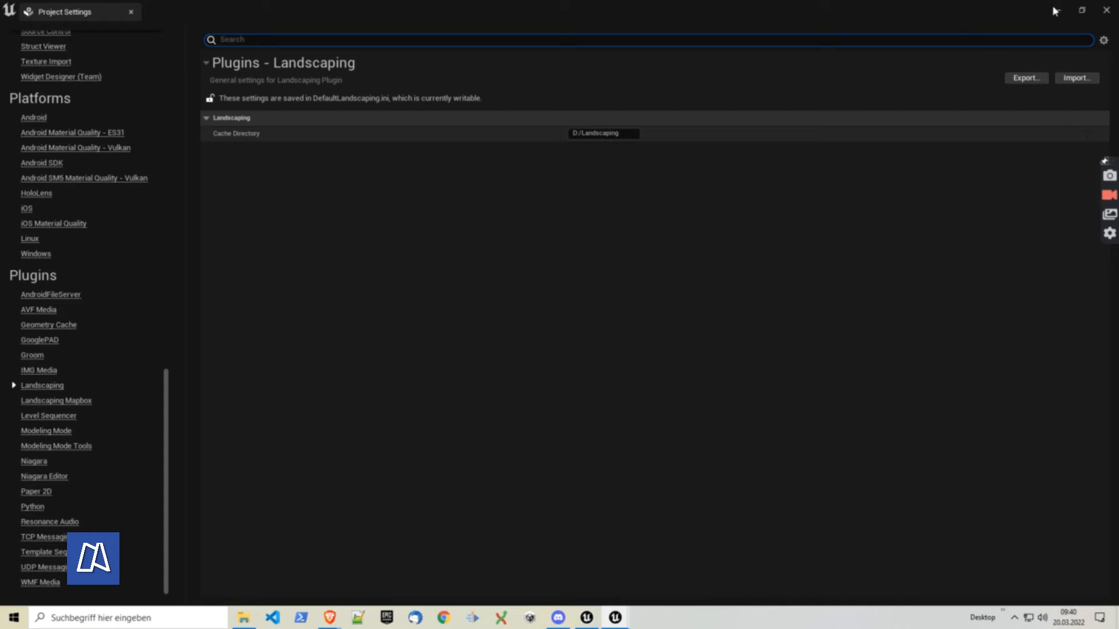
{"action": "left_click", "coordinate": [131, 12]}
Collapse the Landscape group in the Outliner, restore the Landscaping window, and make it taller to fit more shapefile import options
{"action": "right_click_drag", "start_coordinate": [408, 320], "coordinate": [431, 332]}
{"action": "key", "text": "w"}
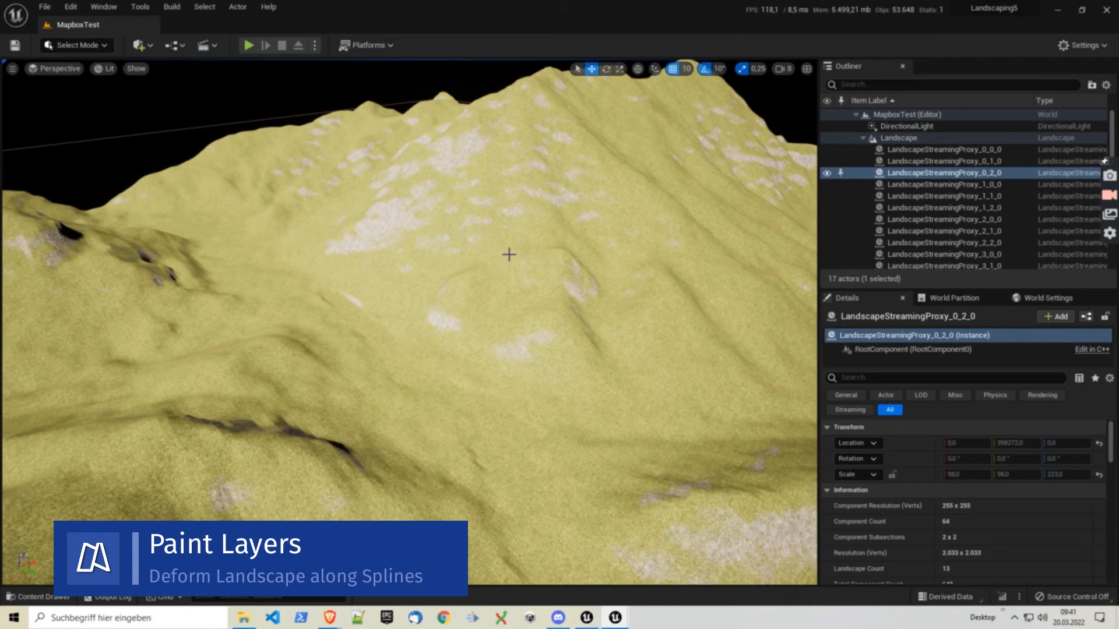
{"action": "left_click", "coordinate": [862, 138]}
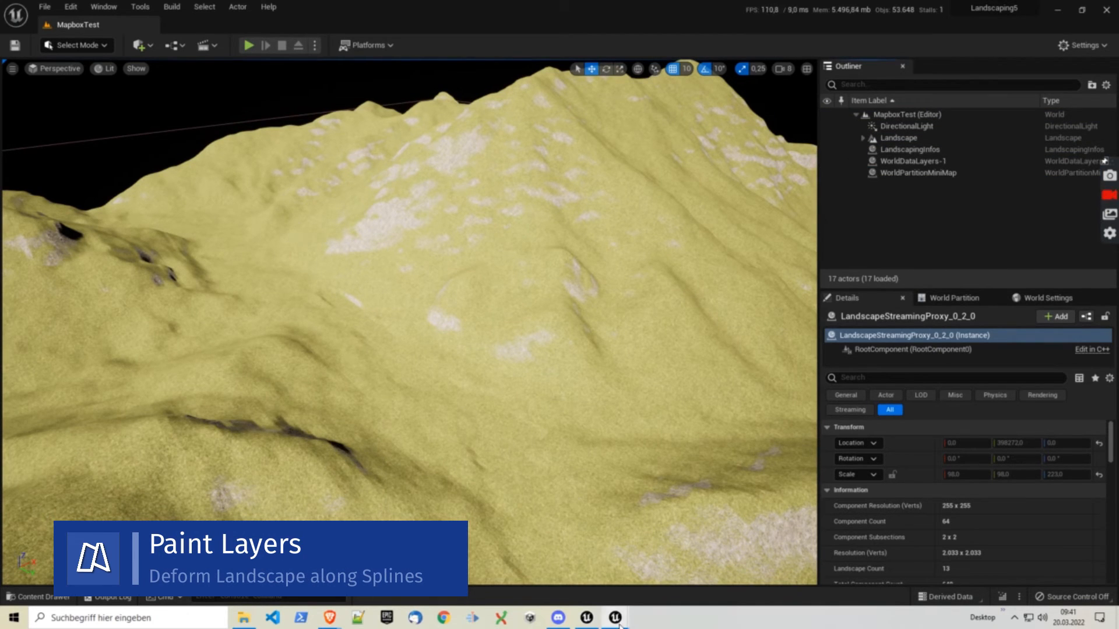
{"action": "left_click", "coordinate": [635, 550]}
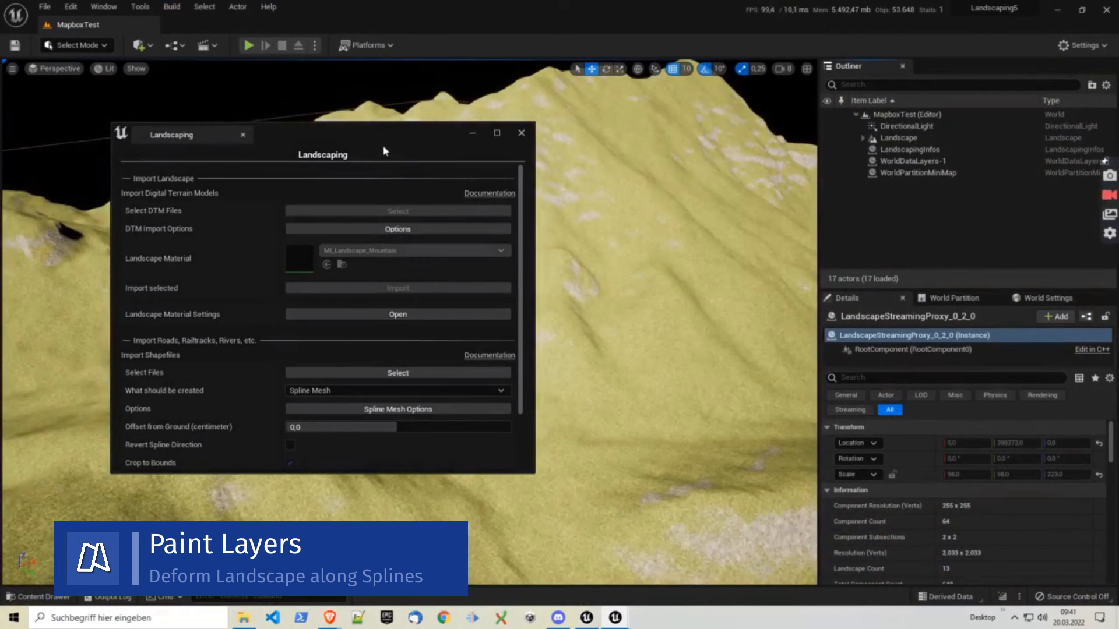
{"action": "left_click_drag", "start_coordinate": [375, 138], "coordinate": [372, 118]}
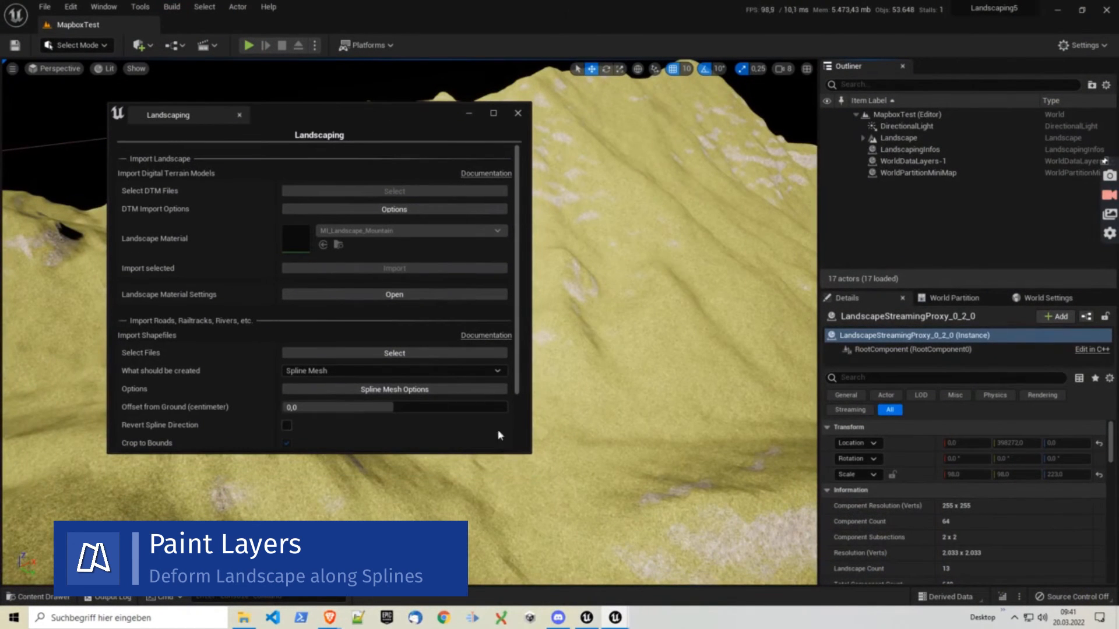
{"action": "left_click_drag", "start_coordinate": [522, 454], "coordinate": [523, 478]}
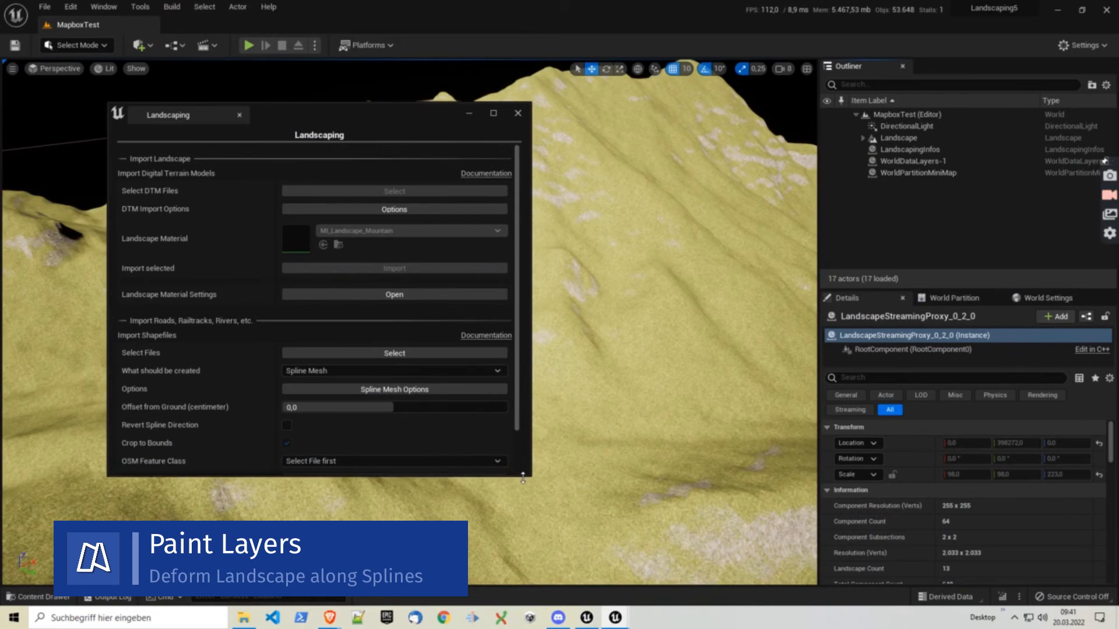
{"action": "left_click_drag", "start_coordinate": [352, 129], "coordinate": [413, 112]}
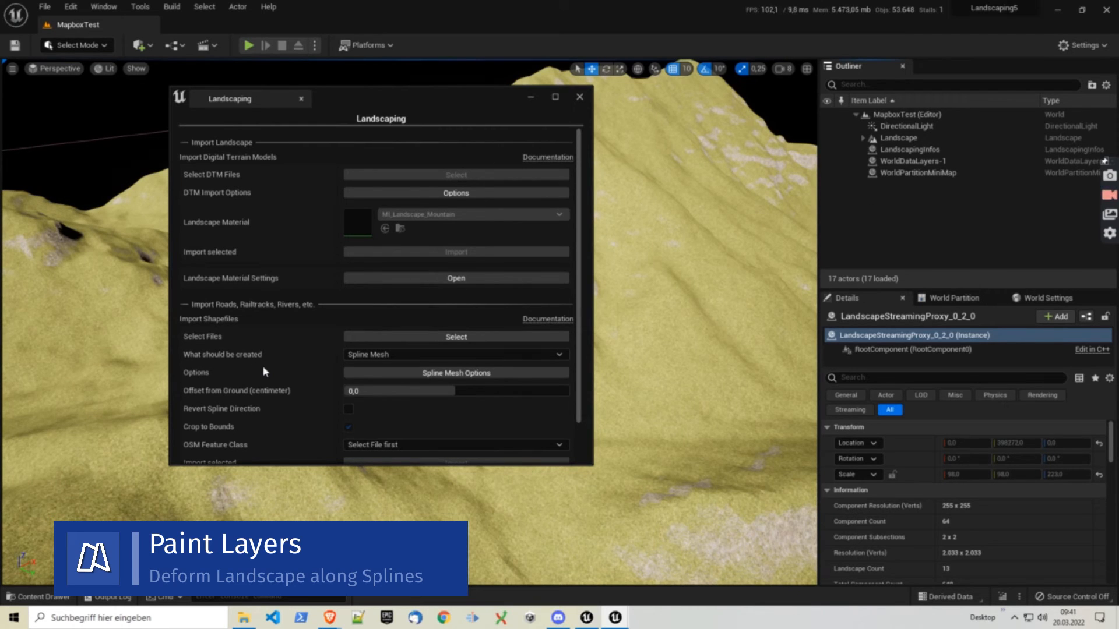
Switch the viewport to the top view and frame the terrain beside the Landscaping window
{"action": "left_click", "coordinate": [55, 68]}
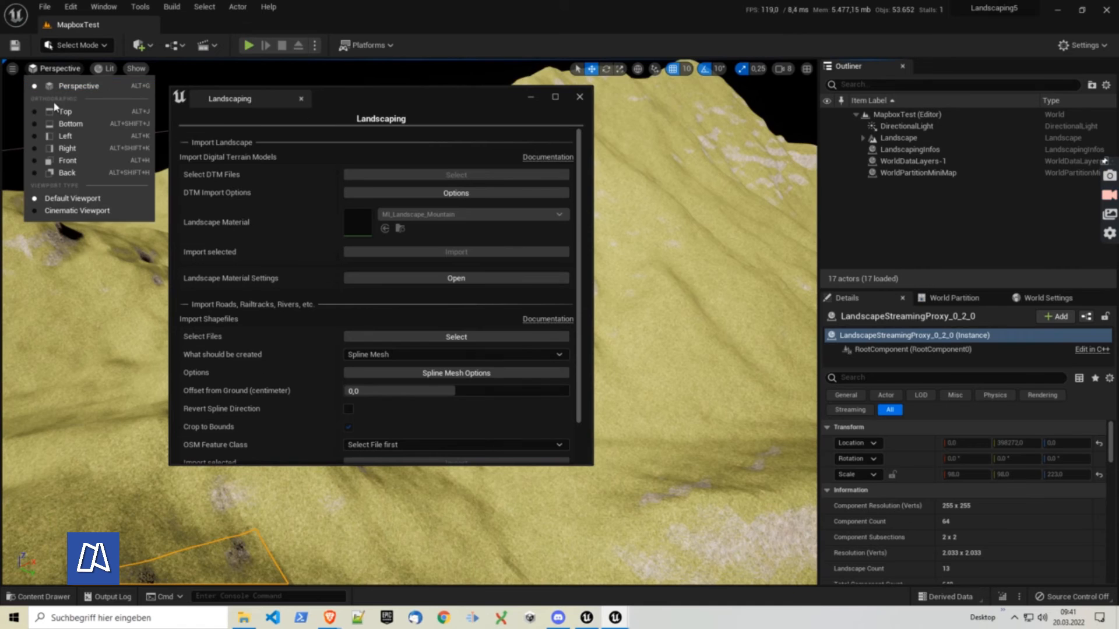
{"action": "left_click", "coordinate": [55, 112]}
{"action": "scroll", "coordinate": [597, 225], "scroll_direction": "down", "scroll_amount": 8}
{"action": "right_click_drag", "start_coordinate": [703, 379], "coordinate": [319, 205]}
{"action": "right_click_drag", "start_coordinate": [718, 295], "coordinate": [671, 315]}
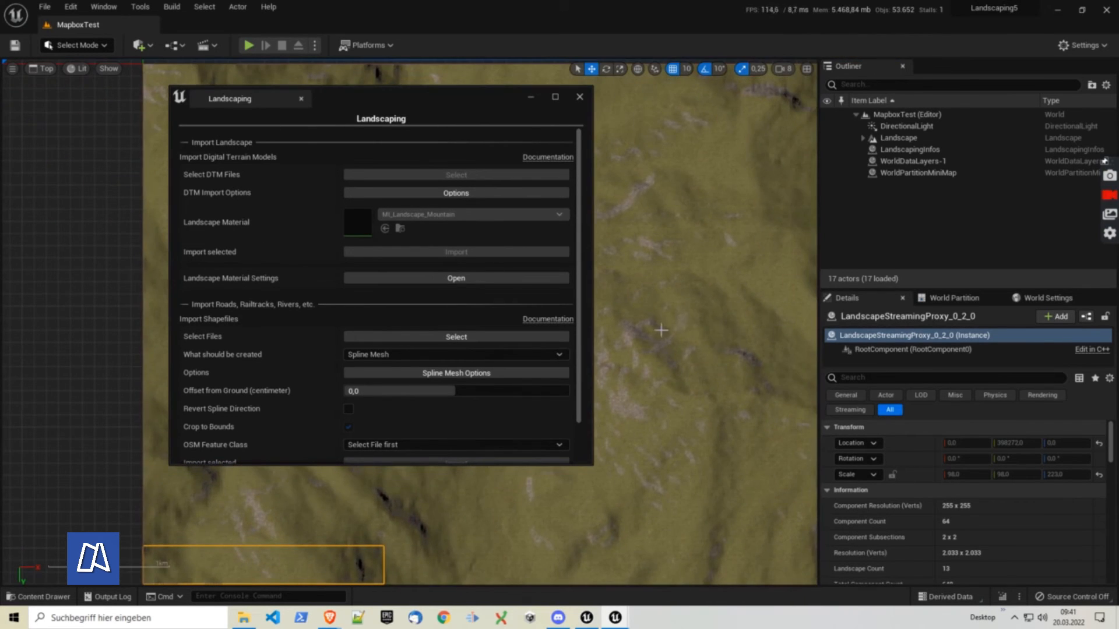
{"action": "scroll", "coordinate": [658, 328], "scroll_direction": "down", "scroll_amount": 2}
{"action": "right_click_drag", "start_coordinate": [729, 360], "coordinate": [647, 309]}
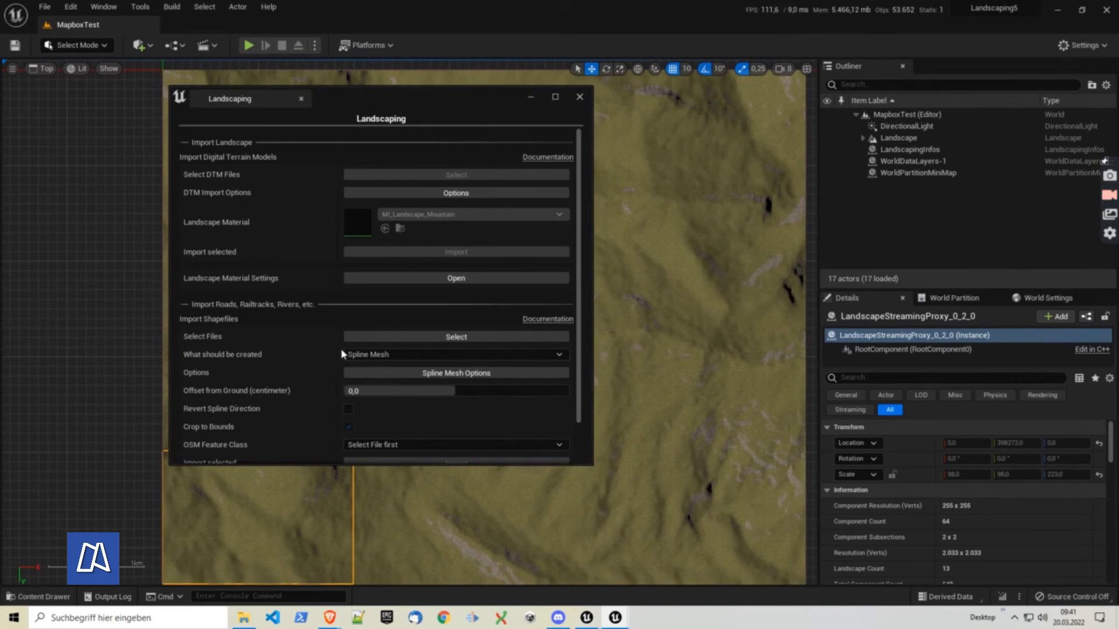
Keep Spline Mesh as what should be created and enable Use Paint Layer / Deform Landscape in the Spline Mesh options
{"action": "left_click", "coordinate": [362, 355]}
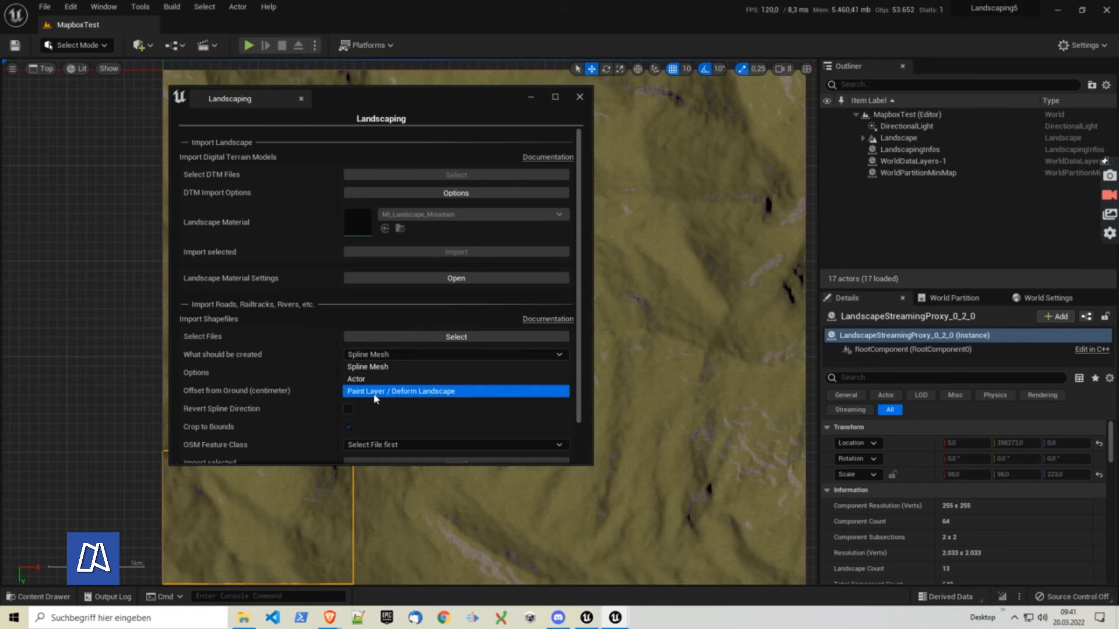
{"action": "left_click", "coordinate": [373, 366]}
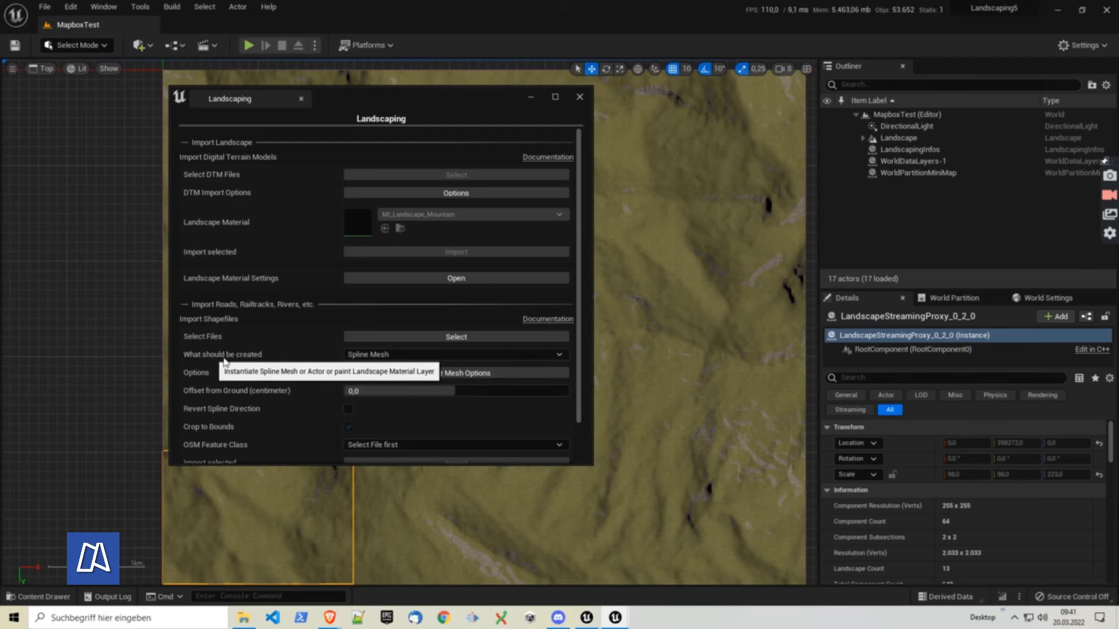
{"action": "left_click", "coordinate": [370, 376]}
{"action": "left_click_drag", "start_coordinate": [504, 226], "coordinate": [411, 202]}
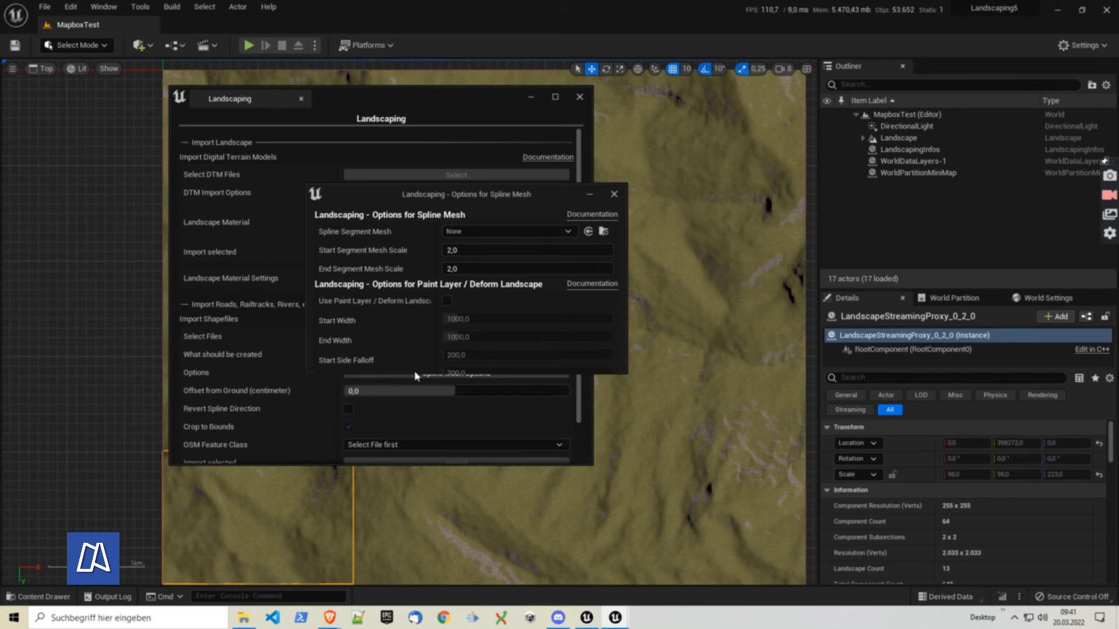
{"action": "left_click_drag", "start_coordinate": [413, 383], "coordinate": [410, 516]}
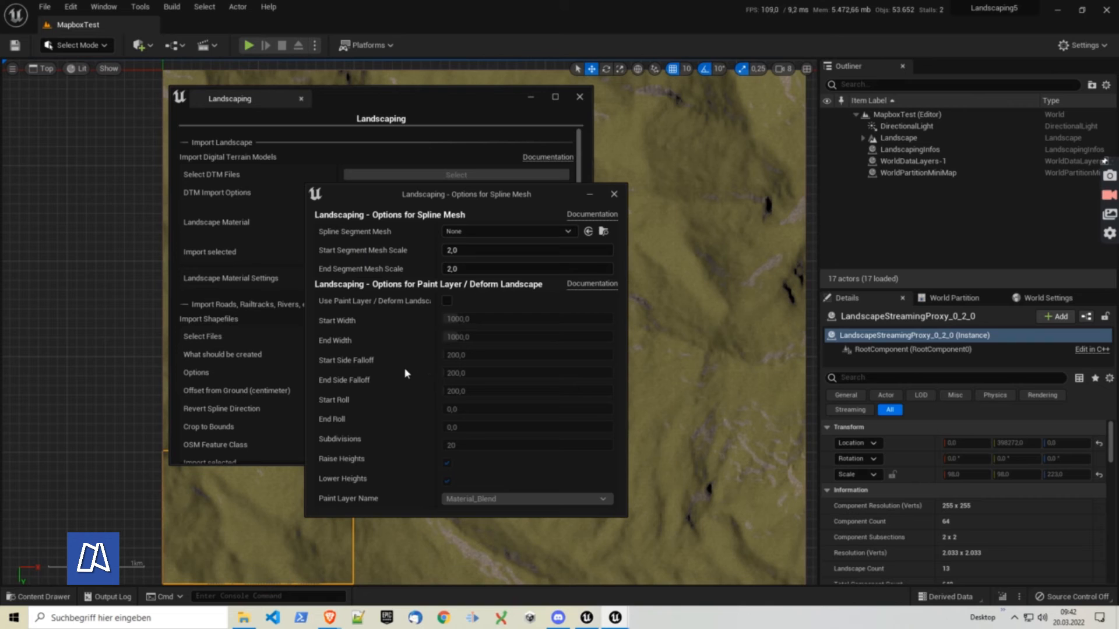
{"action": "left_click", "coordinate": [447, 300]}
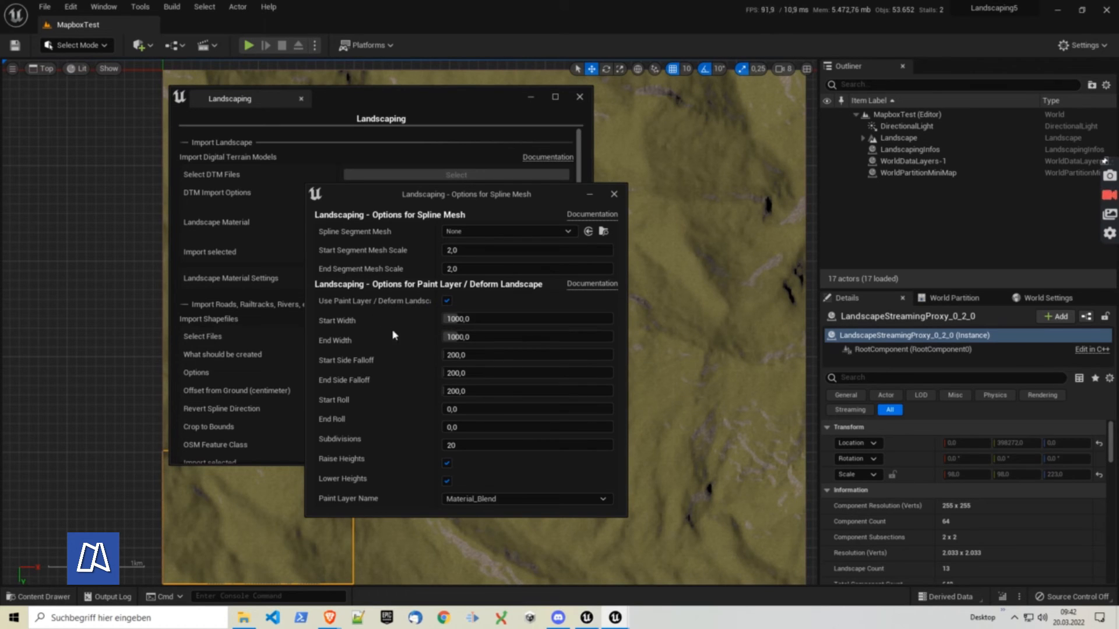
{"action": "left_click", "coordinate": [447, 481]}
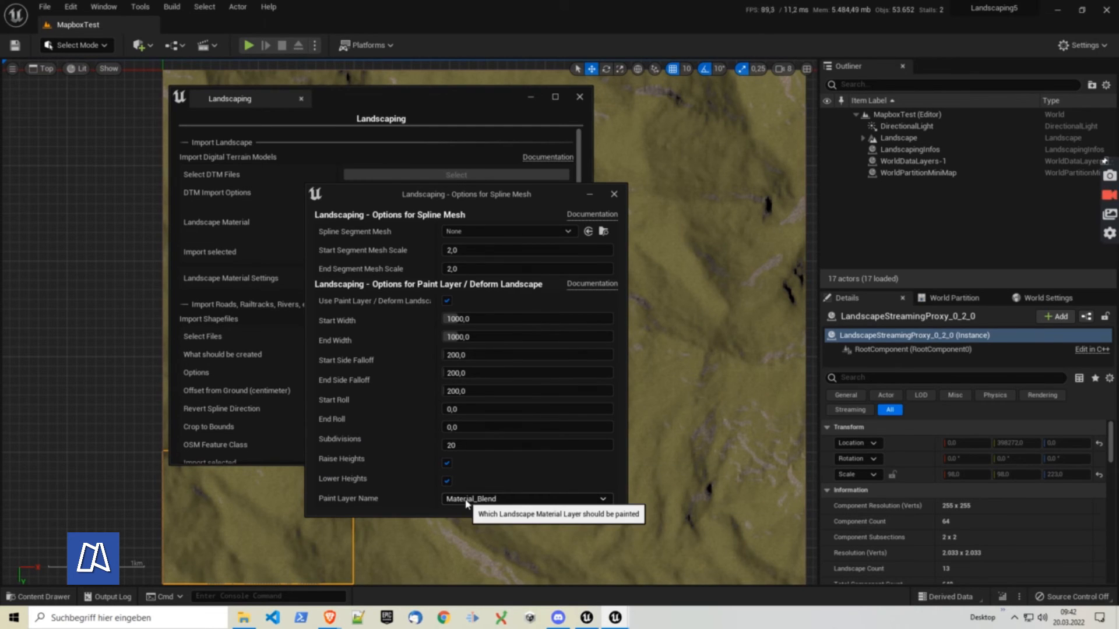
{"action": "left_click", "coordinate": [614, 194]}
Load the waterways shapefile into the Landscaping plugin's road, railtrack and river import
{"action": "left_click", "coordinate": [449, 337]}
{"action": "scroll", "coordinate": [361, 317], "scroll_direction": "down", "scroll_amount": 1}
{"action": "left_click", "coordinate": [364, 345]}
{"action": "left_click", "coordinate": [625, 380]}
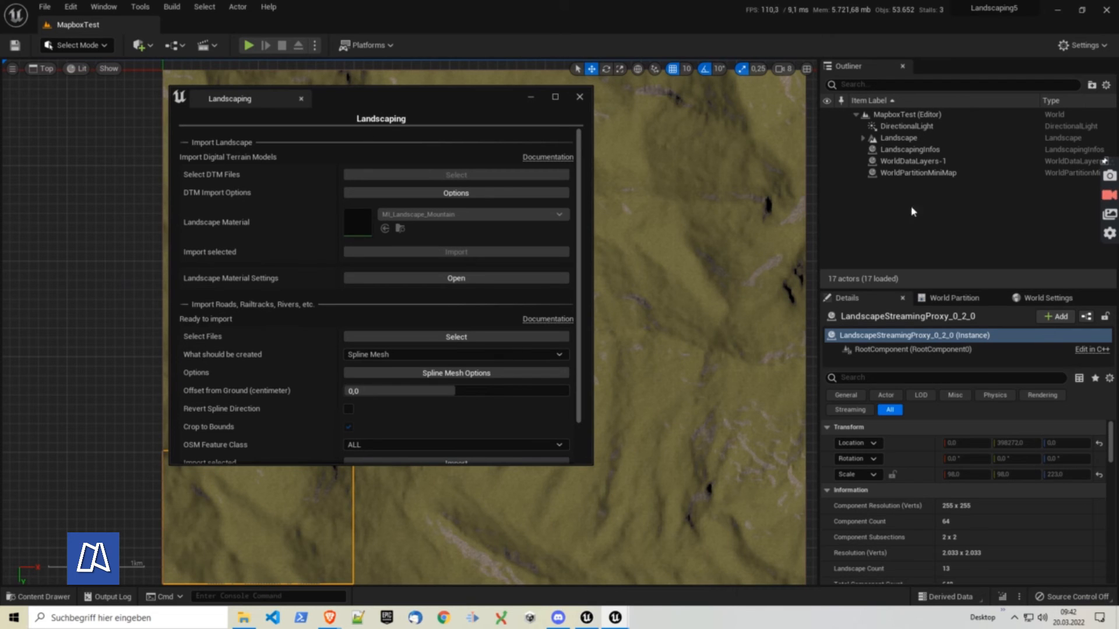
Enable Draw Vector Data Debug on LandscapingInfos and move the Landscaping window so the shapes on the terrain can be seen
{"action": "left_click", "coordinate": [909, 149]}
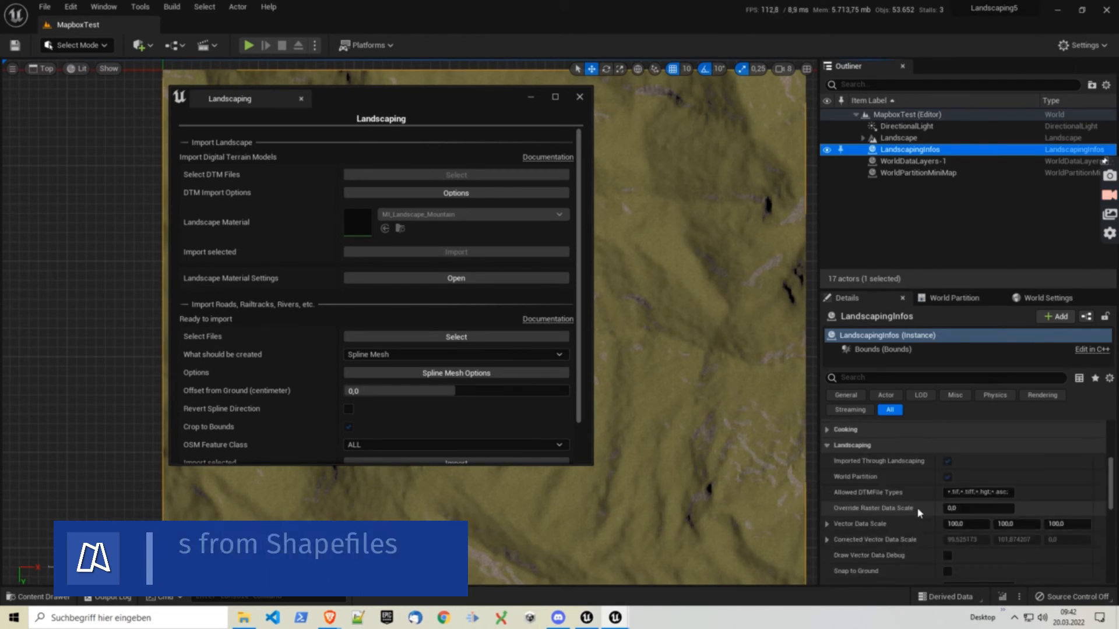
{"action": "scroll", "coordinate": [917, 513], "scroll_direction": "down", "scroll_amount": 3}
{"action": "left_click", "coordinate": [947, 463]}
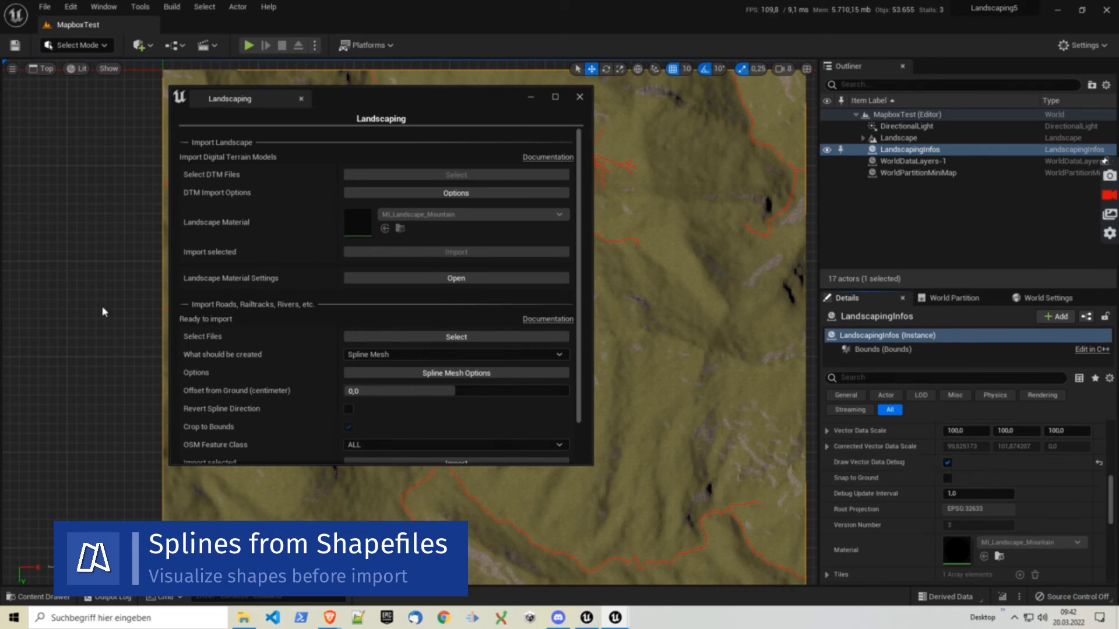
{"action": "left_click_drag", "start_coordinate": [390, 101], "coordinate": [931, 167]}
{"action": "scroll", "coordinate": [233, 283], "scroll_direction": "down", "scroll_amount": 4}
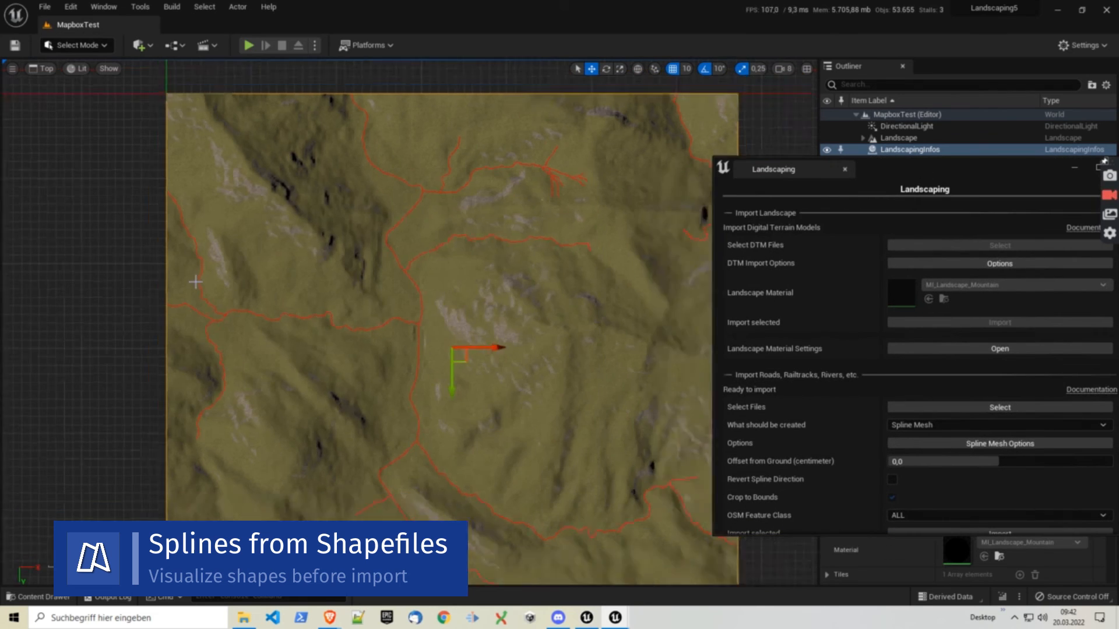
{"action": "scroll", "coordinate": [269, 271], "scroll_direction": "up", "scroll_amount": 1}
{"action": "scroll", "coordinate": [269, 271], "scroll_direction": "up", "scroll_amount": 2}
{"action": "left_click_drag", "start_coordinate": [955, 172], "coordinate": [647, 124]}
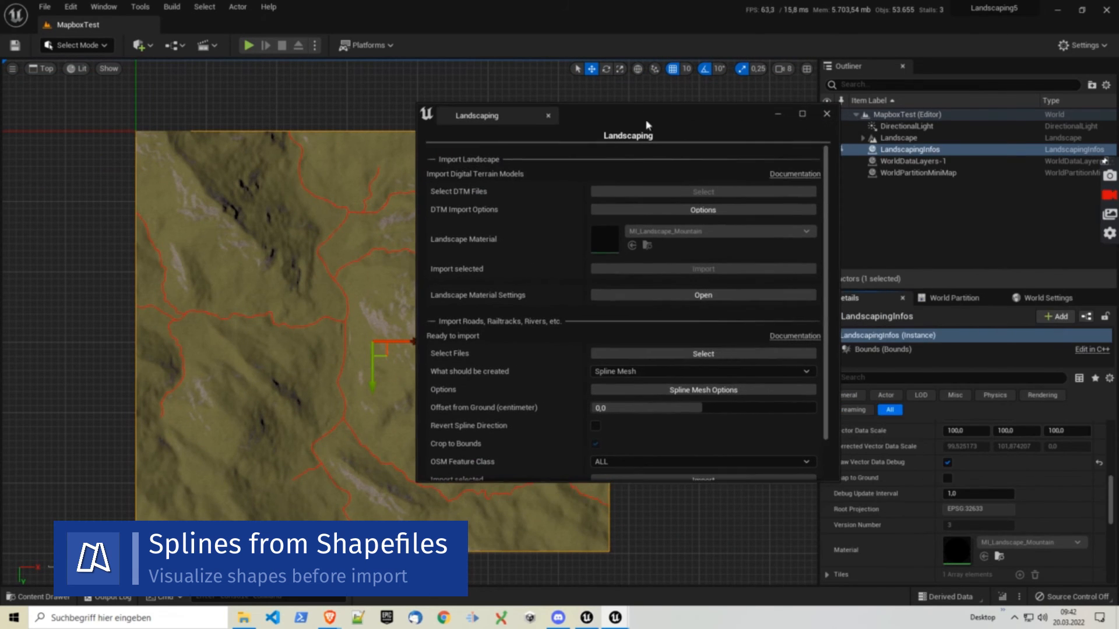
Preview the shapes of the OSM feature classes river, canal, stream and drain one after another on the terrain
{"action": "left_click", "coordinate": [638, 461]}
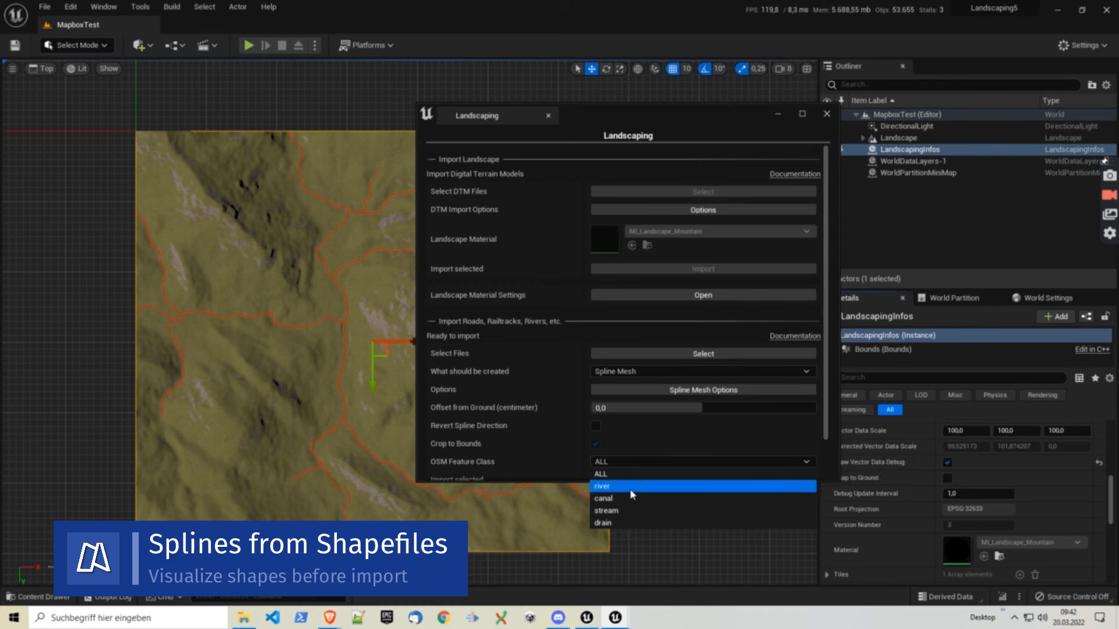
{"action": "left_click", "coordinate": [632, 487]}
{"action": "left_click_drag", "start_coordinate": [597, 116], "coordinate": [745, 113]}
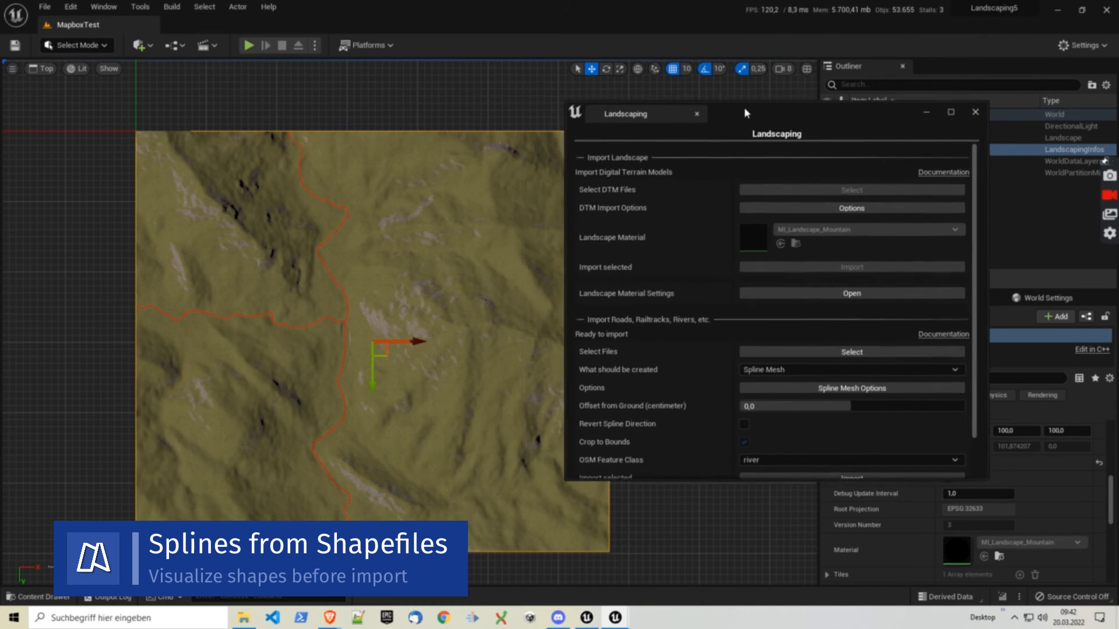
{"action": "left_click", "coordinate": [752, 458]}
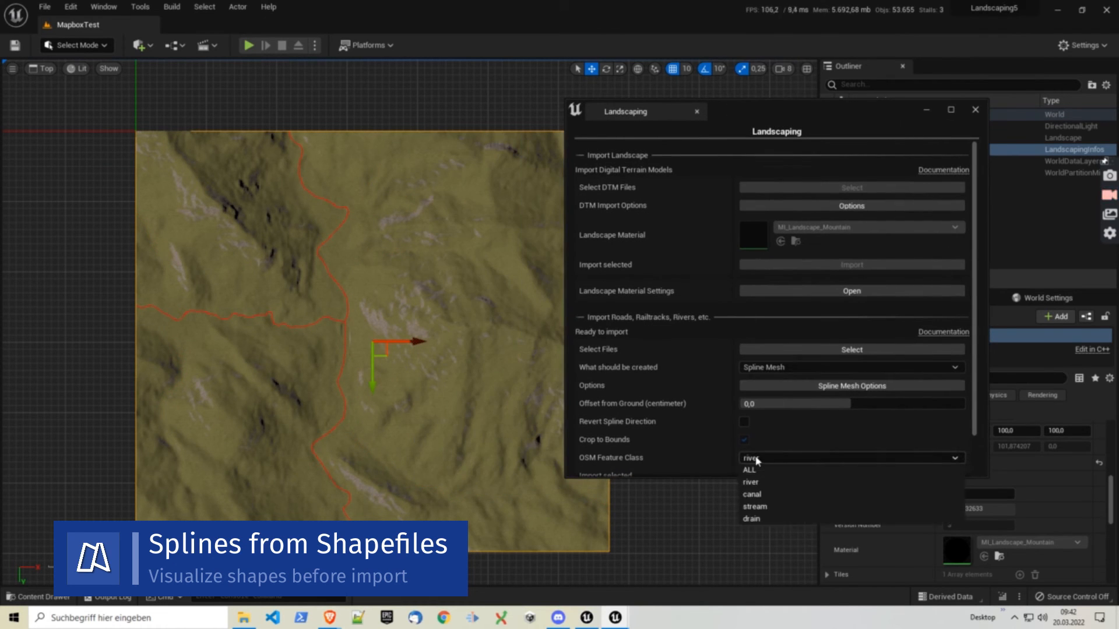
{"action": "left_click", "coordinate": [761, 497]}
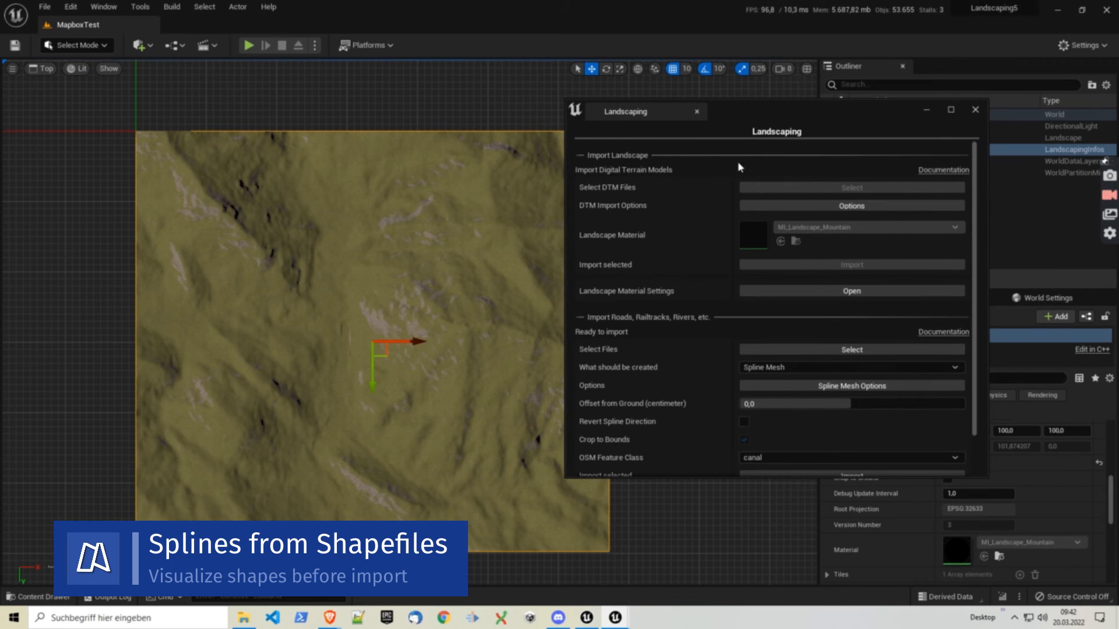
{"action": "left_click_drag", "start_coordinate": [748, 112], "coordinate": [798, 102]}
{"action": "left_click", "coordinate": [809, 449]}
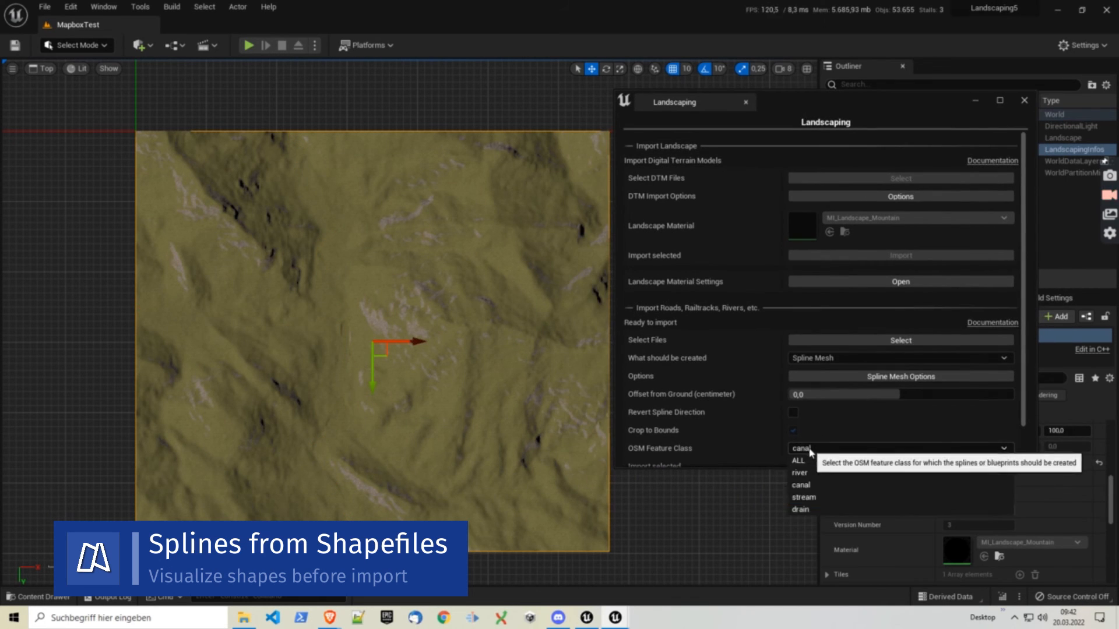
{"action": "left_click", "coordinate": [819, 499]}
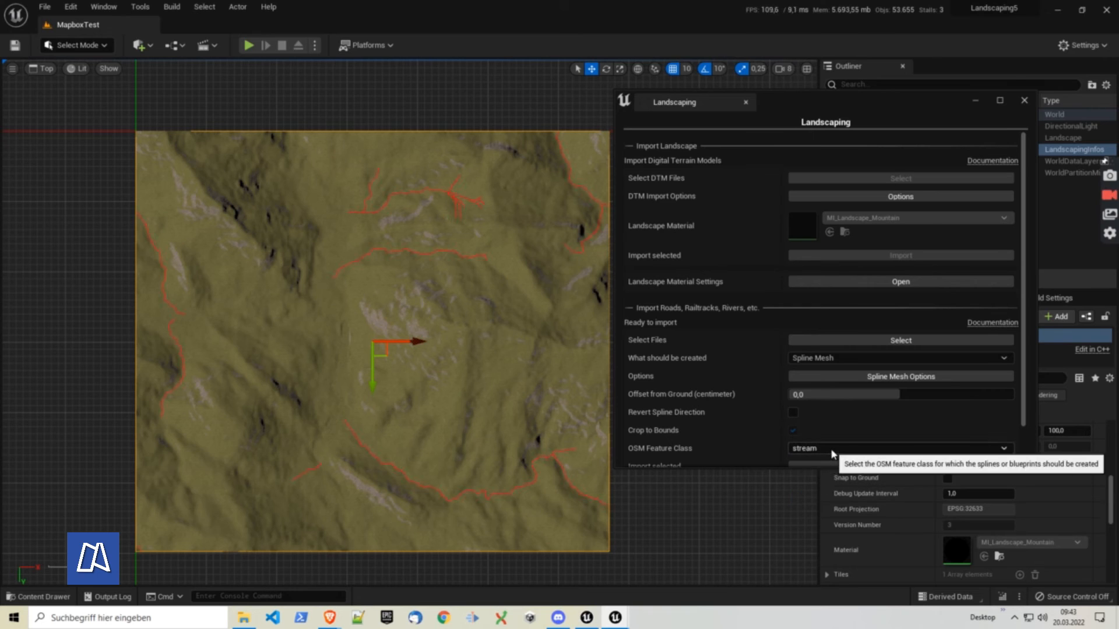
{"action": "left_click", "coordinate": [831, 448]}
{"action": "left_click", "coordinate": [812, 498]}
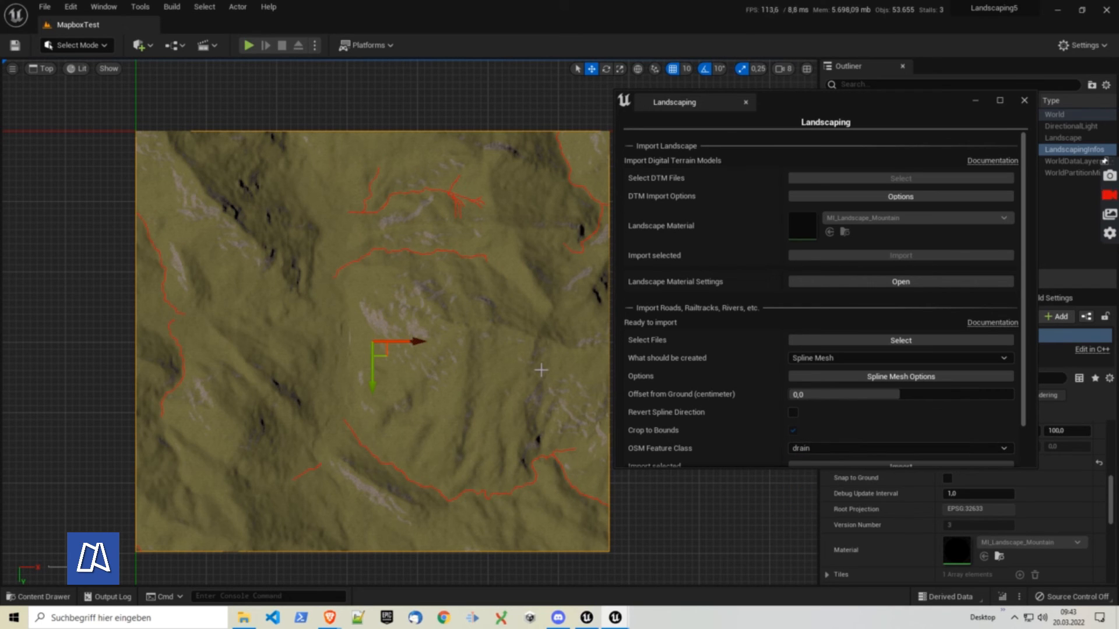
Set the OSM Feature Class to river and choose Paint Layer / Deform Landscape as what should be created
{"action": "left_click", "coordinate": [819, 449]}
{"action": "left_click", "coordinate": [811, 473]}
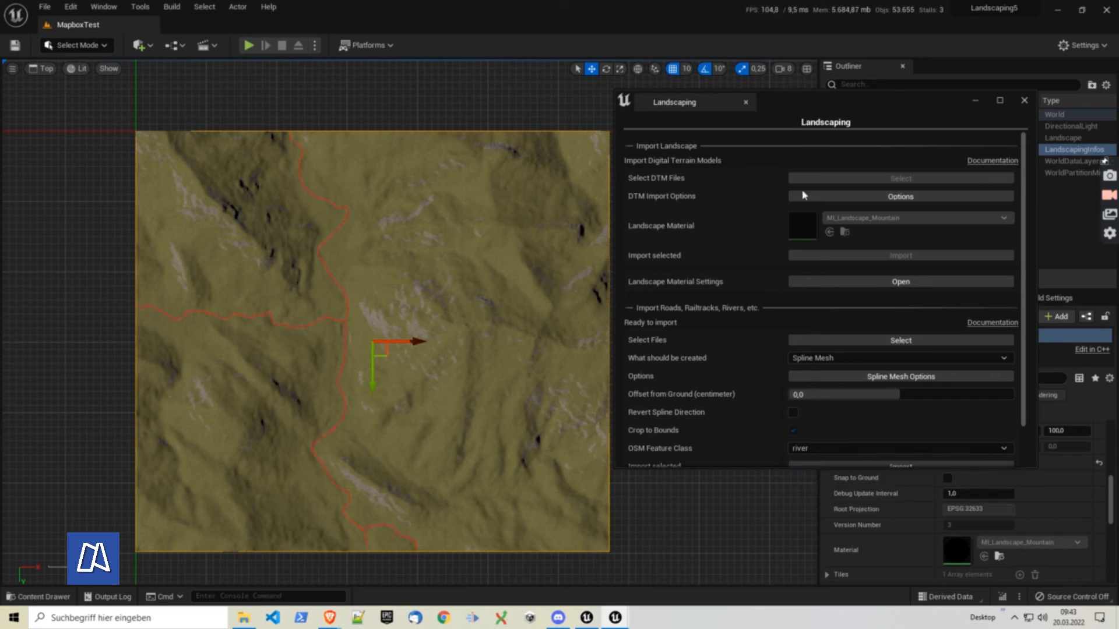
{"action": "left_click_drag", "start_coordinate": [808, 113], "coordinate": [697, 110]}
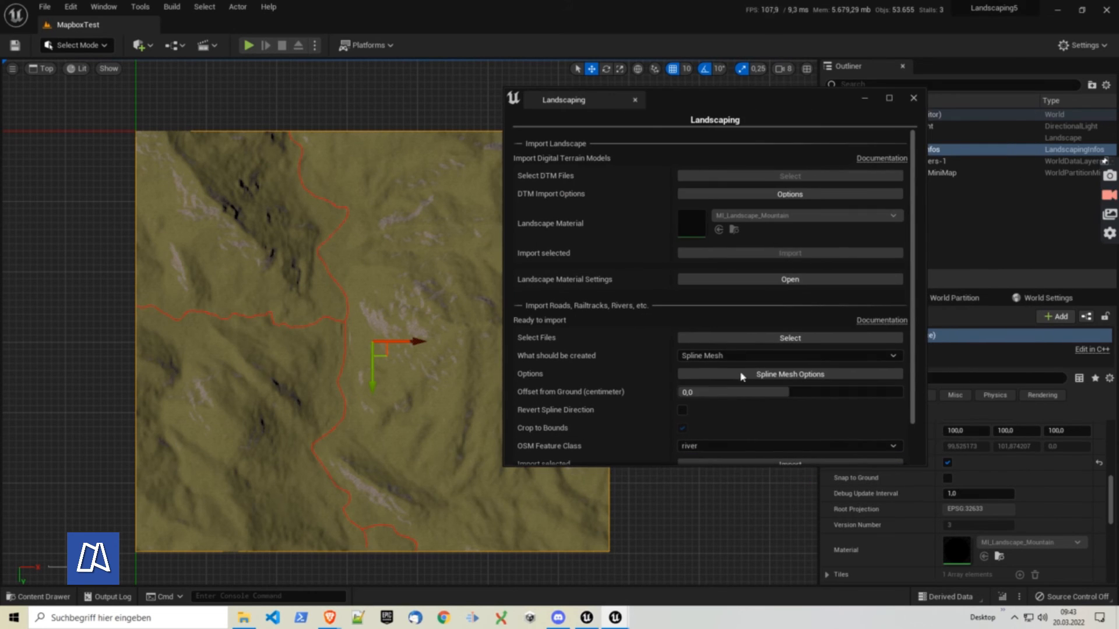
{"action": "left_click", "coordinate": [743, 356]}
{"action": "left_click", "coordinate": [734, 390]}
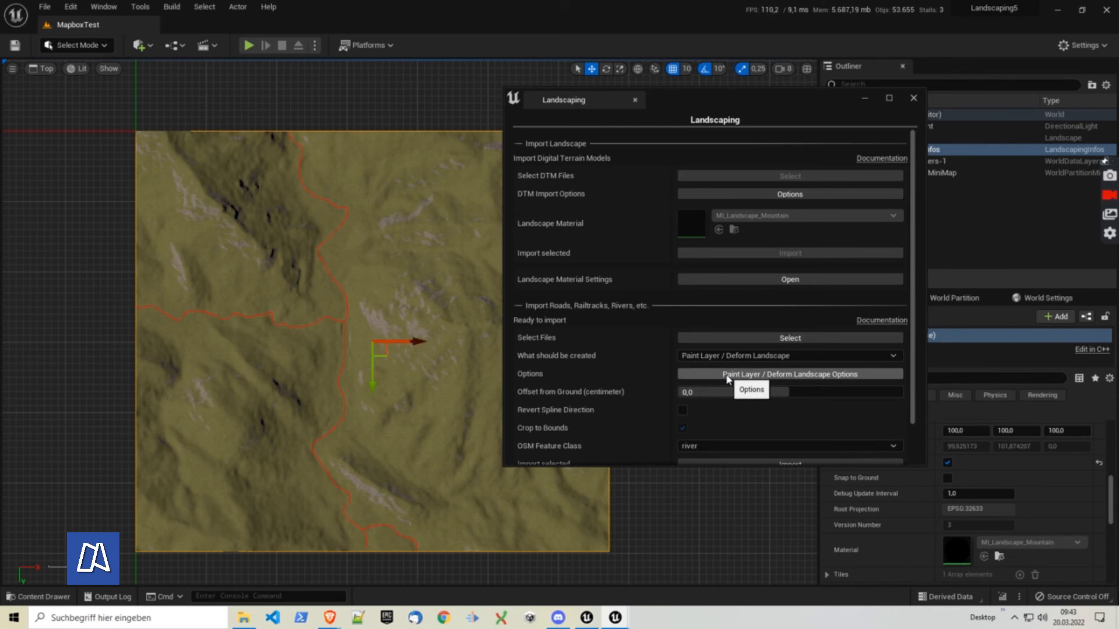
Turn off Raise Heights in the Paint Layer / Deform Landscape options and set the paint layer to Material_A
{"action": "left_click", "coordinate": [728, 374]}
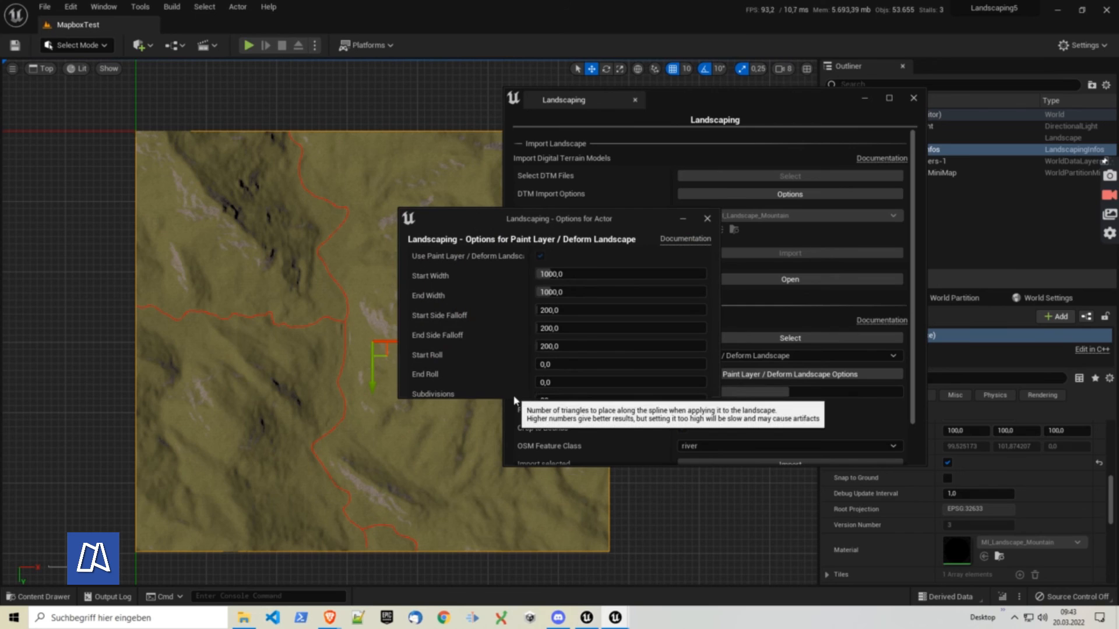
{"action": "mouse_move", "coordinate": [512, 398]}
{"action": "left_mouse_down"}
{"action": "mouse_move", "coordinate": [519, 503]}
{"action": "mouse_move", "coordinate": [519, 478]}
{"action": "left_mouse_up"}
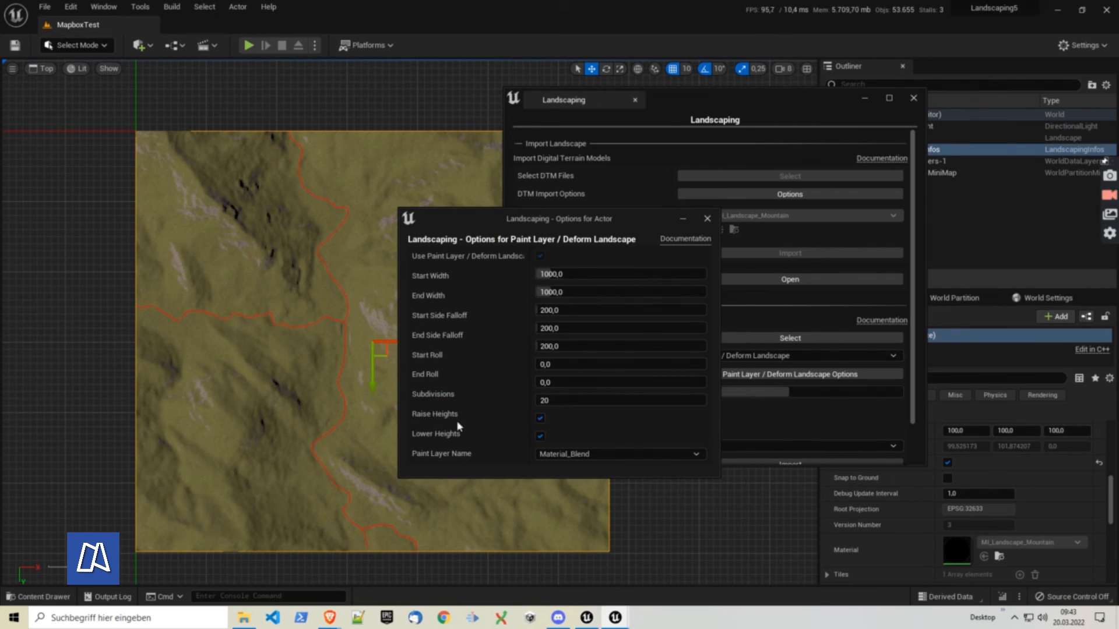
{"action": "left_click", "coordinate": [538, 419]}
{"action": "left_click", "coordinate": [564, 455]}
{"action": "left_click", "coordinate": [556, 475]}
{"action": "left_click", "coordinate": [707, 218]}
Import the river shapes and move the Landscaping window aside
{"action": "scroll", "coordinate": [648, 380], "scroll_direction": "down", "scroll_amount": 2}
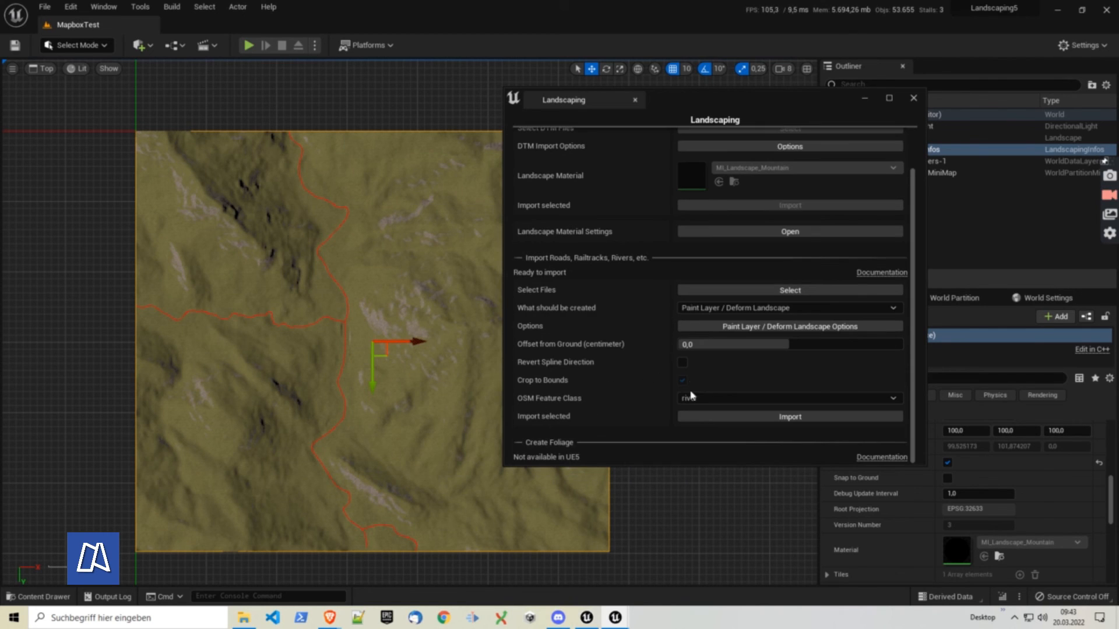
{"action": "left_click", "coordinate": [709, 418]}
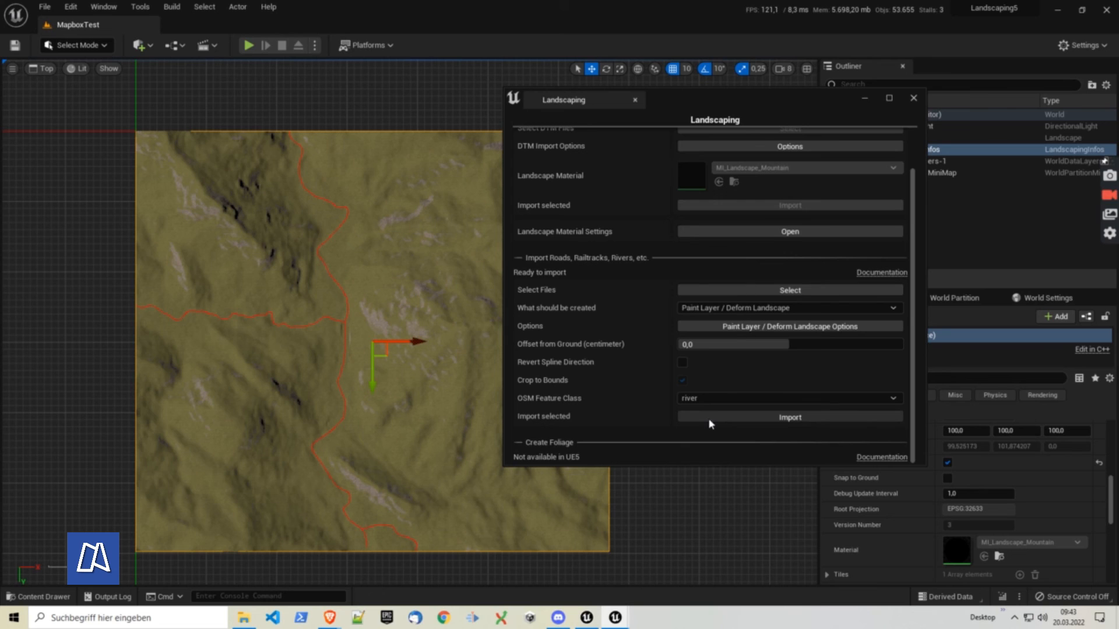
{"action": "left_click_drag", "start_coordinate": [711, 103], "coordinate": [655, 129]}
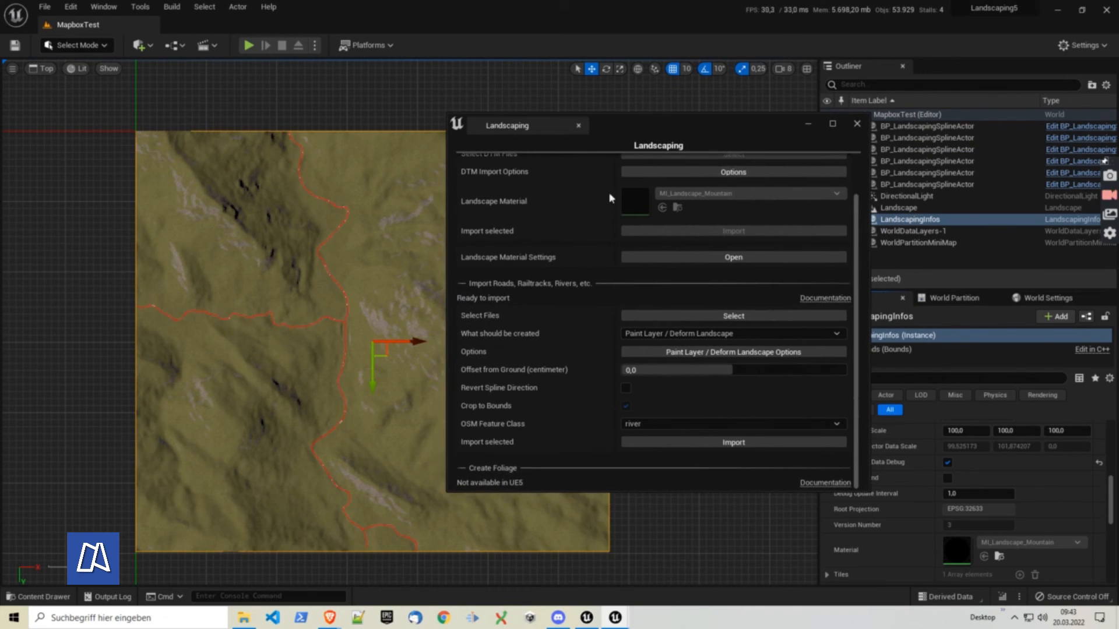
Examine the painted layer along the imported river splines at several zoom levels
{"action": "scroll", "coordinate": [325, 297], "scroll_direction": "up", "scroll_amount": 10}
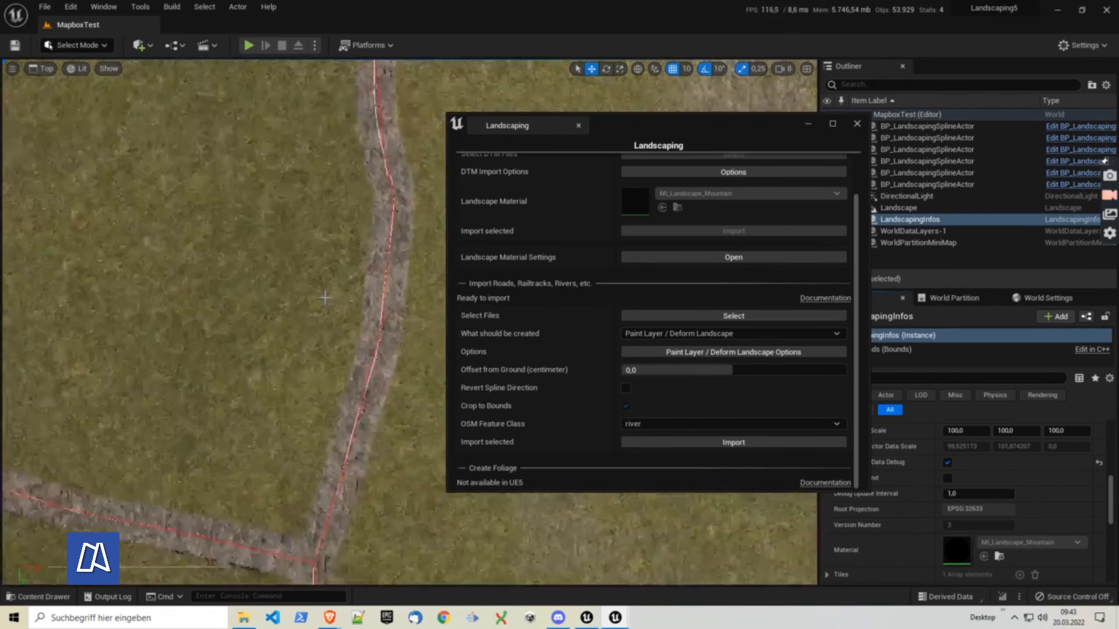
{"action": "scroll", "coordinate": [324, 297], "scroll_direction": "down", "scroll_amount": 7}
{"action": "scroll", "coordinate": [275, 425], "scroll_direction": "up", "scroll_amount": 5}
{"action": "scroll", "coordinate": [350, 411], "scroll_direction": "down", "scroll_amount": 7}
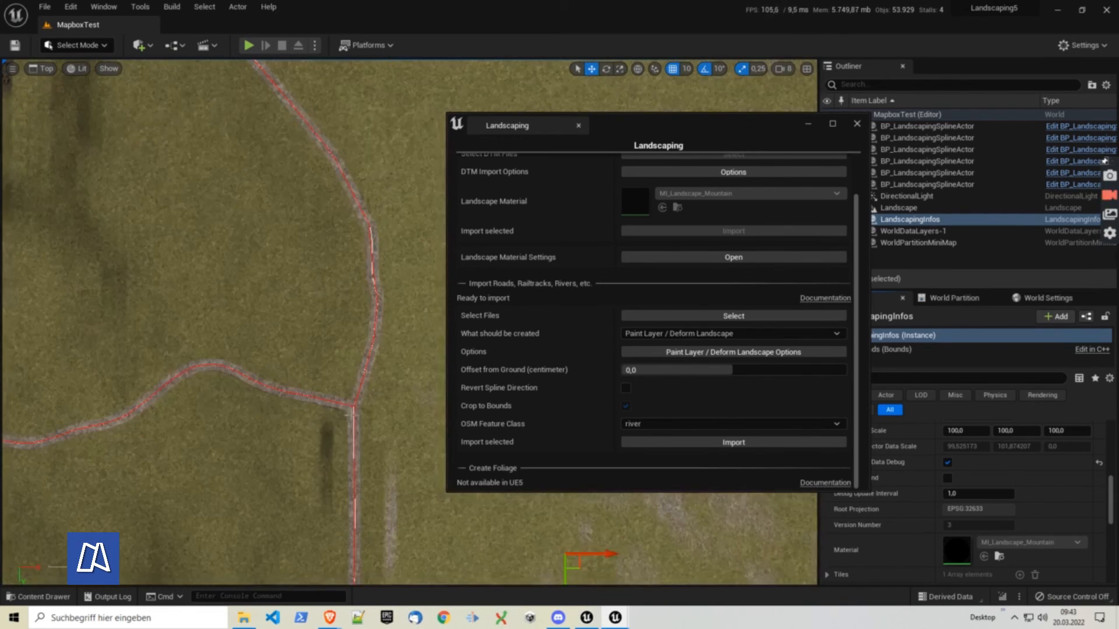
{"action": "scroll", "coordinate": [348, 413], "scroll_direction": "down", "scroll_amount": 1}
{"action": "scroll", "coordinate": [131, 396], "scroll_direction": "up", "scroll_amount": 5}
{"action": "right_click_drag", "start_coordinate": [127, 385], "coordinate": [315, 344]}
{"action": "scroll", "coordinate": [228, 398], "scroll_direction": "down", "scroll_amount": 3}
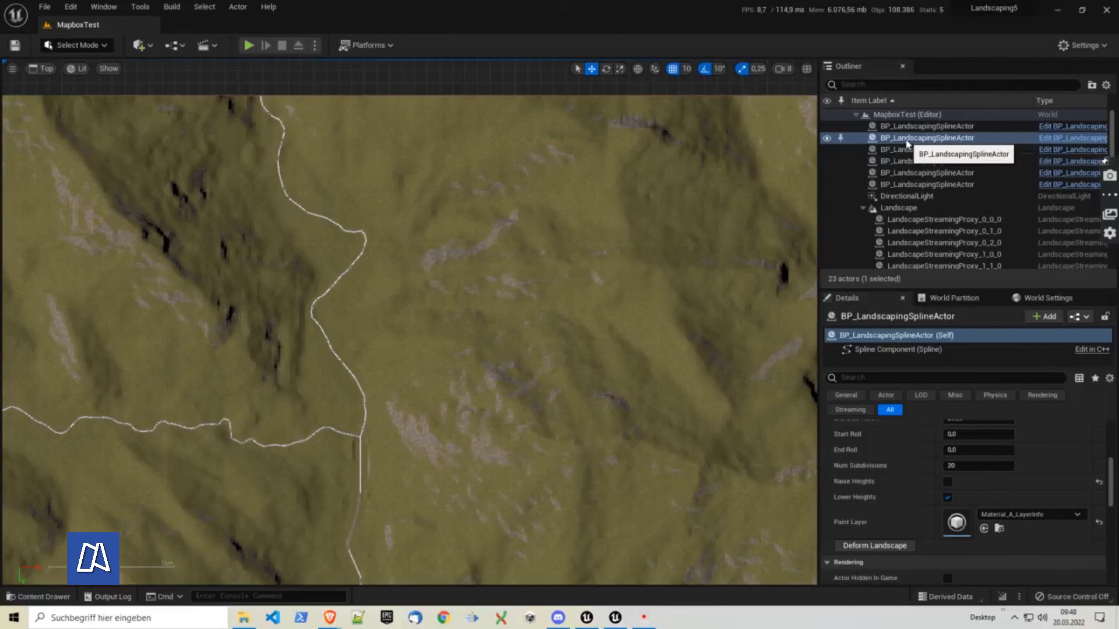
Focus on the second BP_LandscapingSplineActor and view its width, falloff and height settings in the details
{"action": "double_click", "coordinate": [919, 139]}
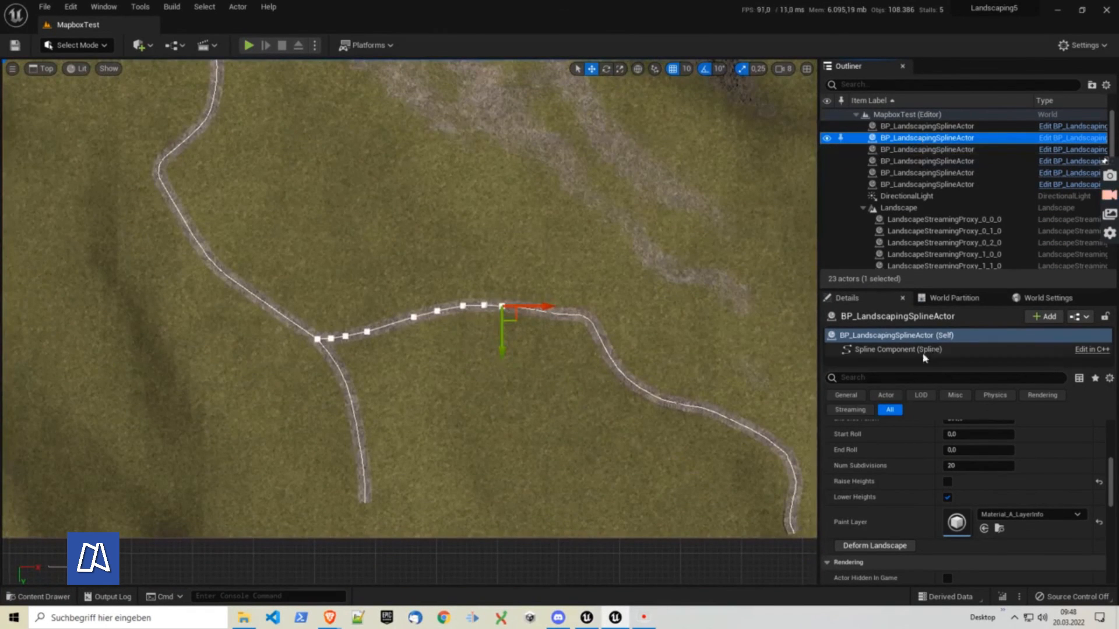
{"action": "scroll", "coordinate": [900, 506], "scroll_direction": "up", "scroll_amount": 5}
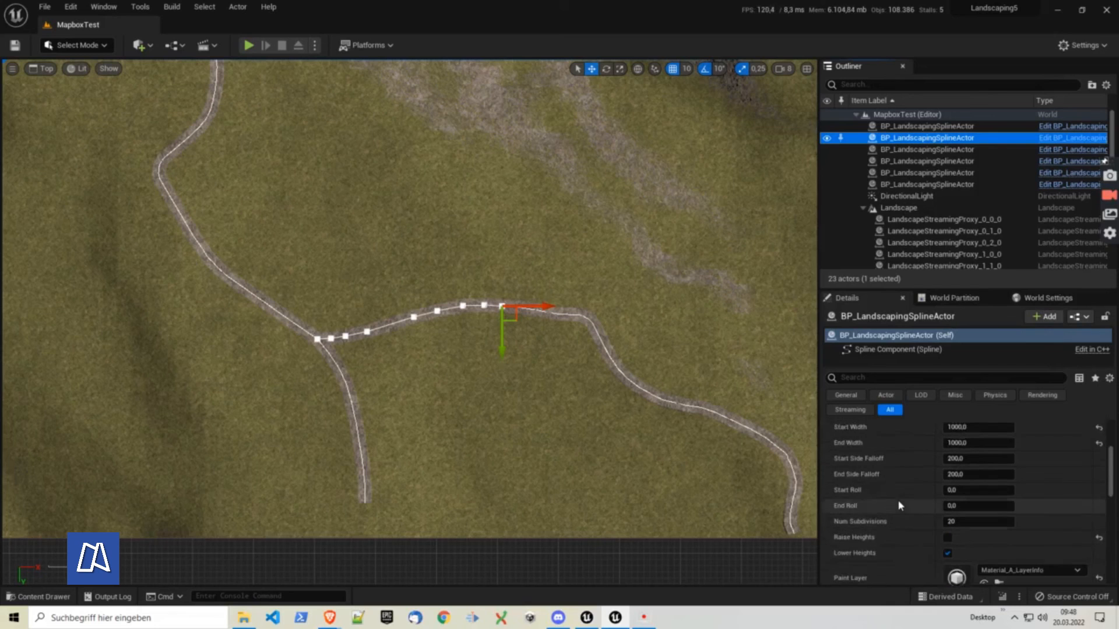
{"action": "scroll", "coordinate": [382, 307], "scroll_direction": "up", "scroll_amount": 4}
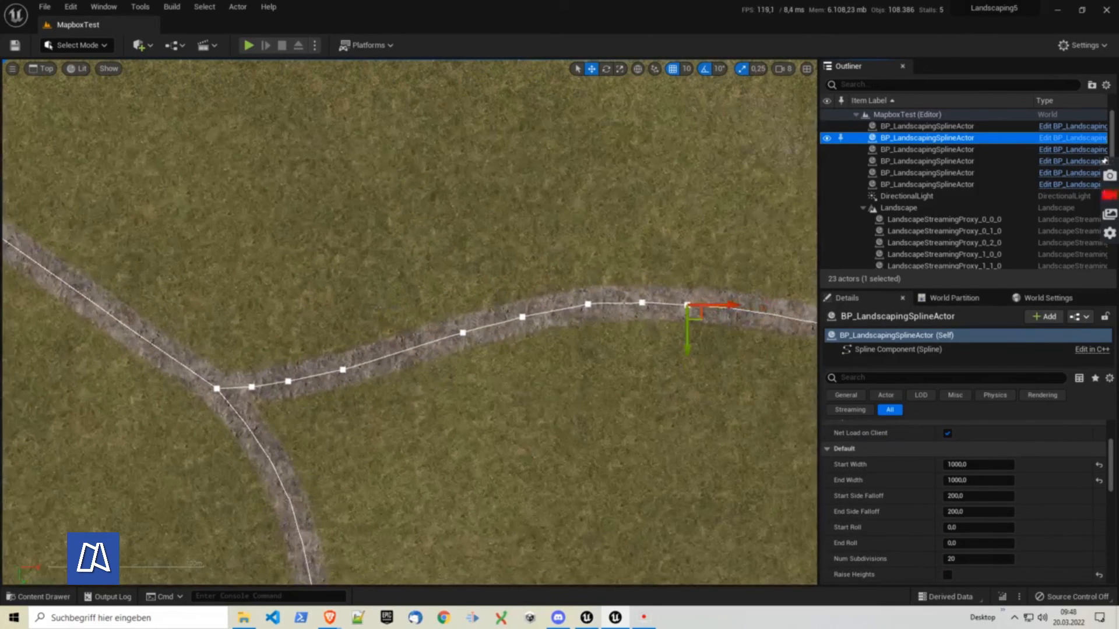
Set the selected spline actor's start and end width to 2000 and deform the landscape along it
{"action": "left_click", "coordinate": [984, 464]}
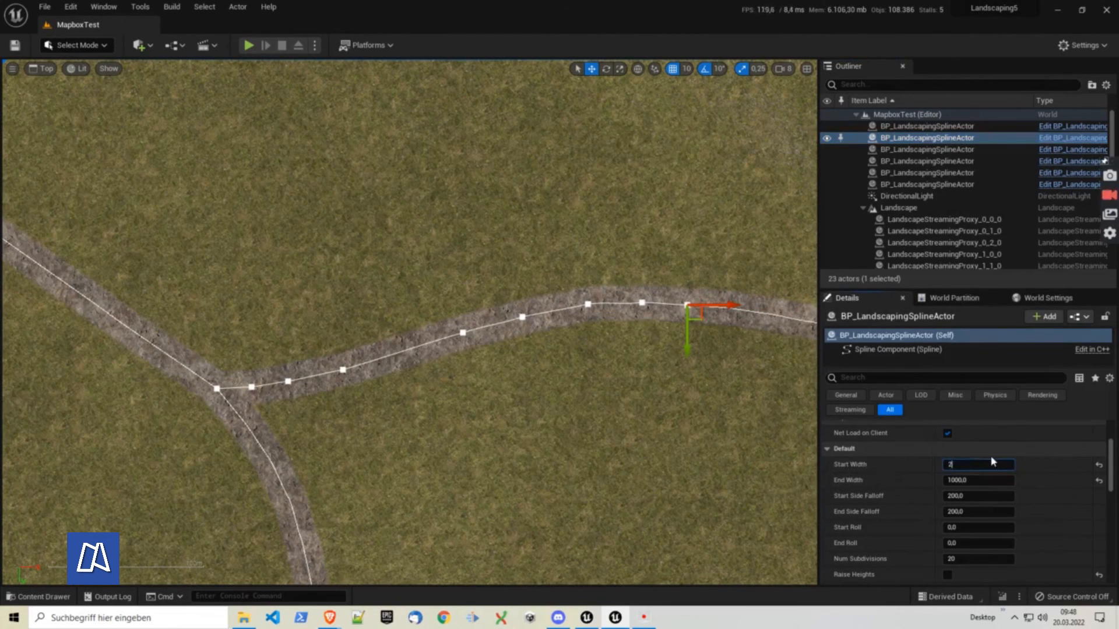
{"action": "type", "text": "2000"}
{"action": "key", "text": "Tab"}
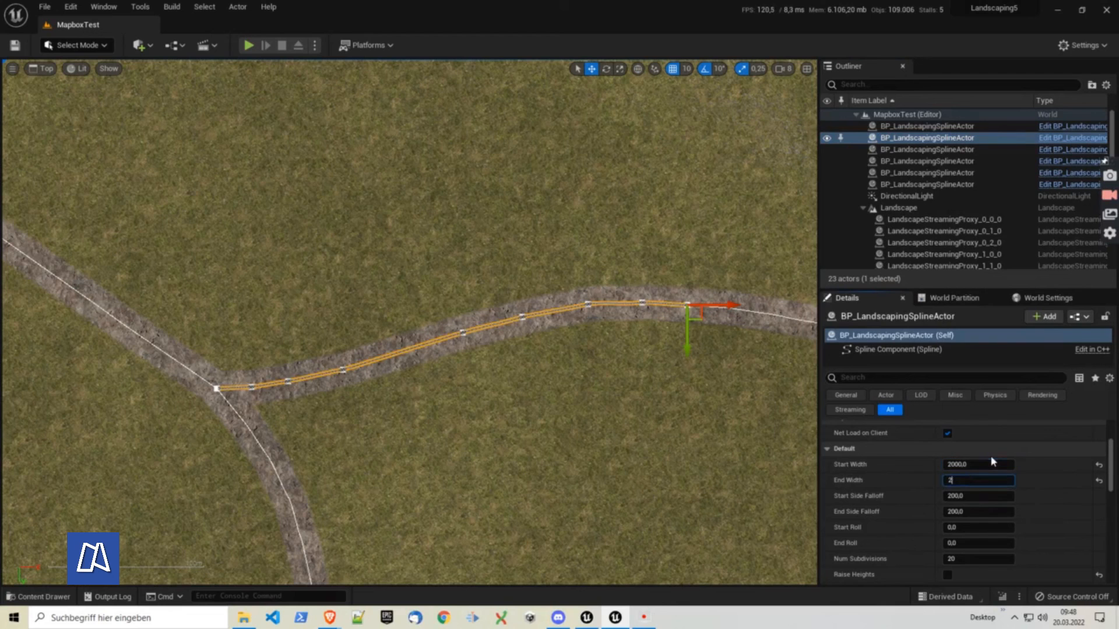
{"action": "type", "text": "2000"}
{"action": "key", "text": "Tab"}
{"action": "scroll", "coordinate": [950, 512], "scroll_direction": "down", "scroll_amount": 3}
{"action": "left_click", "coordinate": [872, 546]}
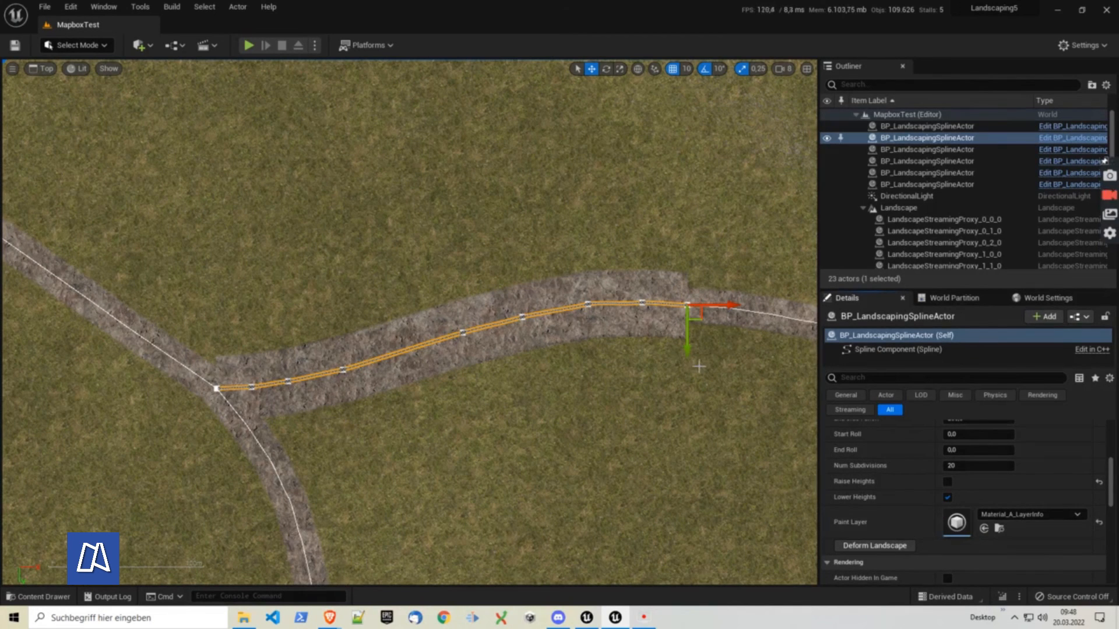
Delete all six BP_LandscapingSplineActor actors from the level
{"action": "scroll", "coordinate": [443, 412], "scroll_direction": "down", "scroll_amount": 5}
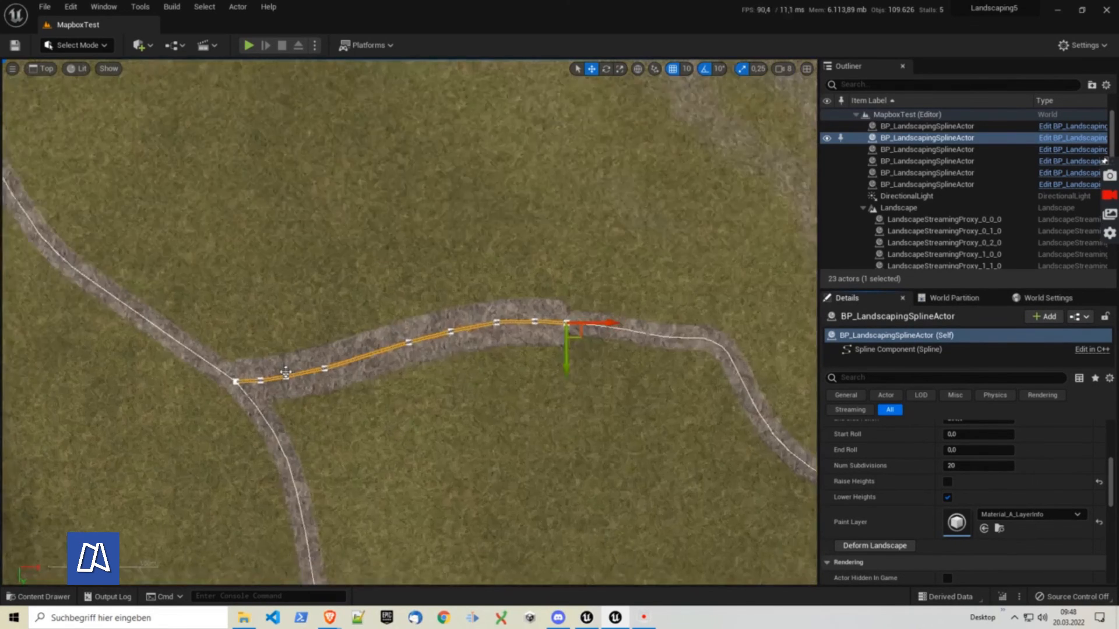
{"action": "scroll", "coordinate": [608, 428], "scroll_direction": "down", "scroll_amount": 1}
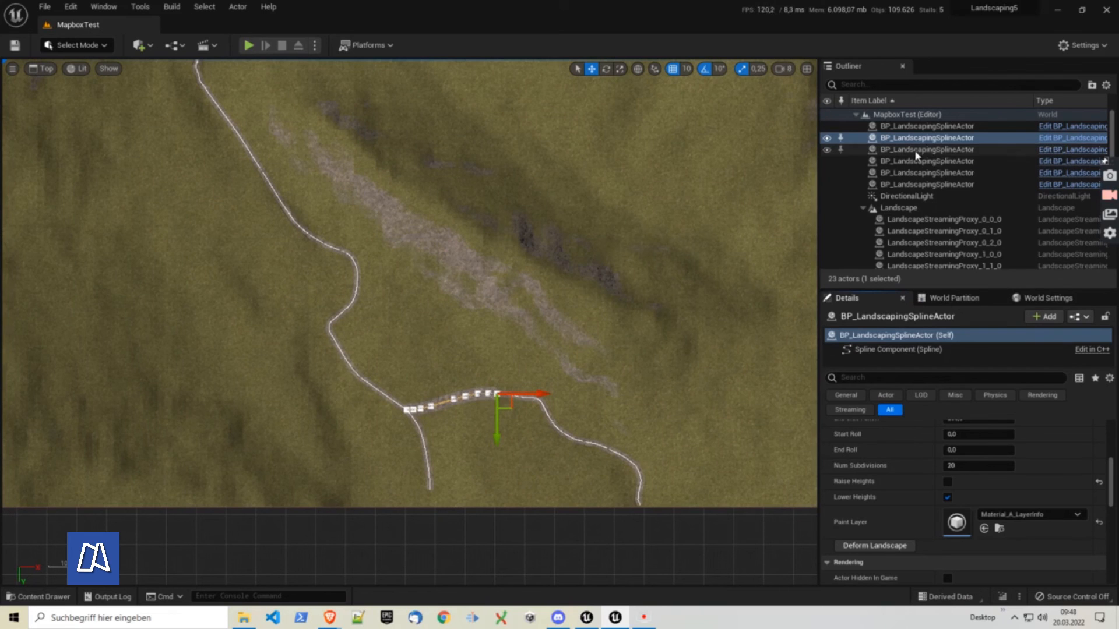
{"action": "scroll", "coordinate": [459, 389], "scroll_direction": "up", "scroll_amount": 5}
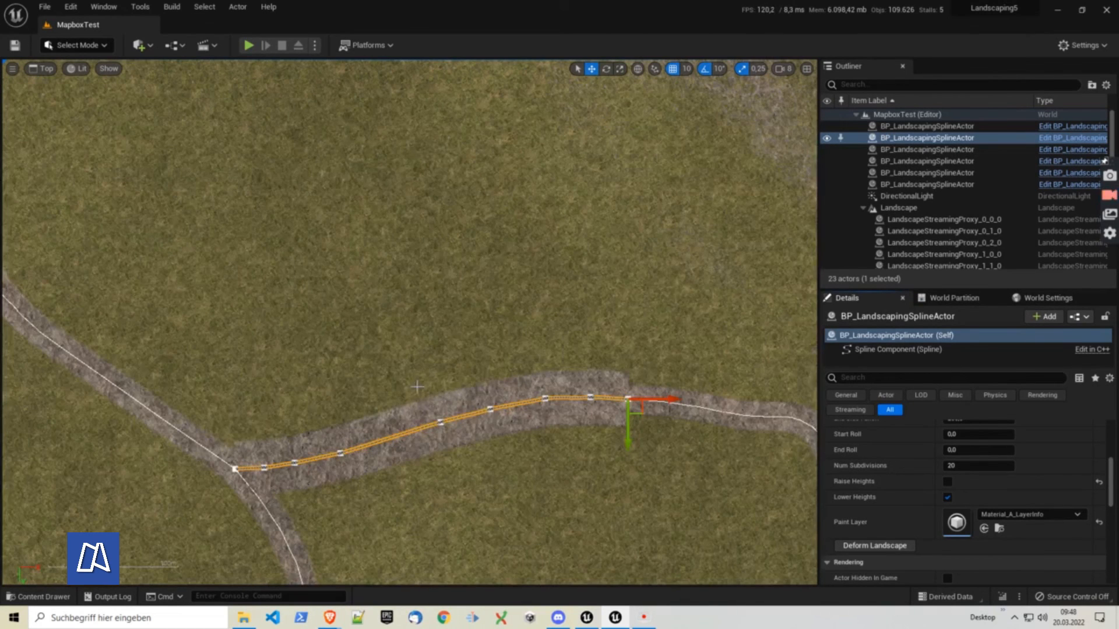
{"action": "left_click", "coordinate": [933, 127]}
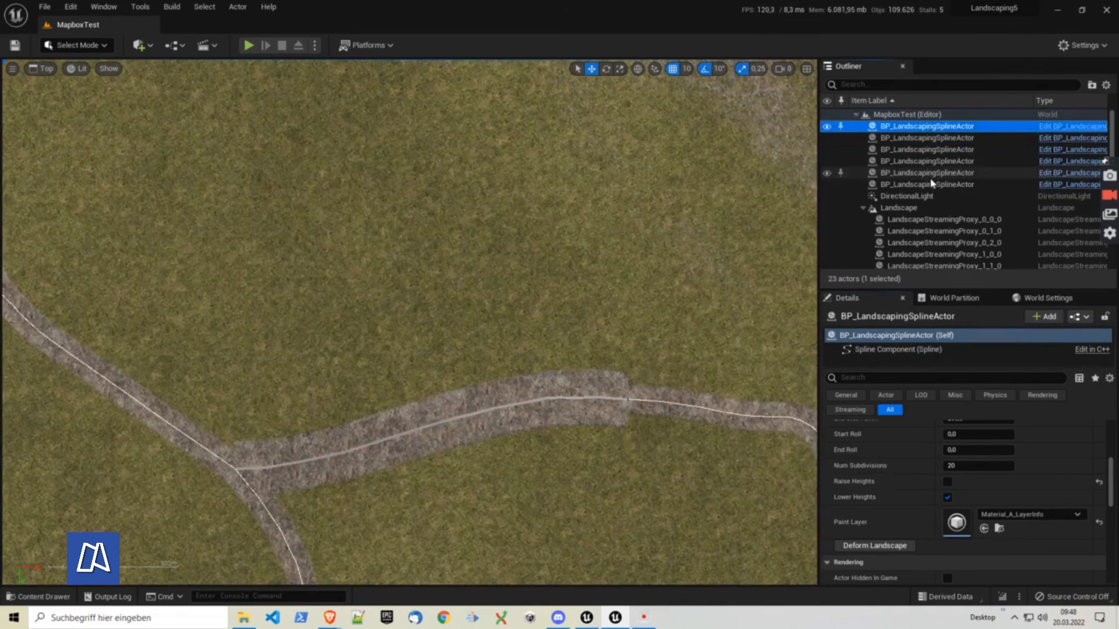
{"action": "left_click", "coordinate": [931, 184], "text": "shift"}
{"action": "key", "text": "Delete"}
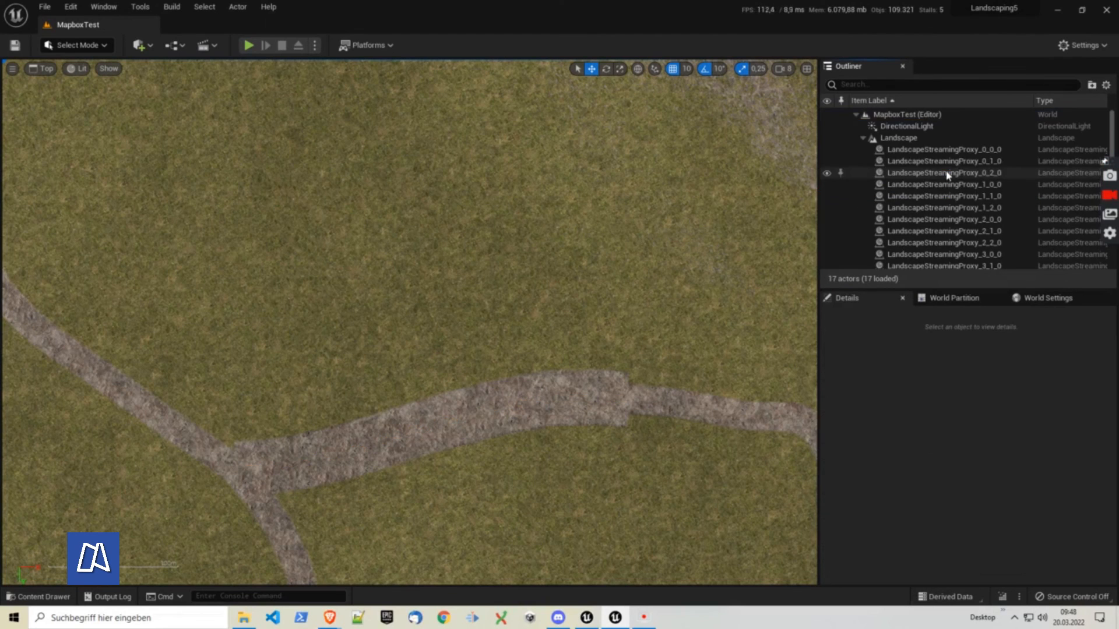
Examine the painted river paths on the landscape, following them from the widened junction northward through the valley
{"action": "scroll", "coordinate": [672, 306], "scroll_direction": "down", "scroll_amount": 2}
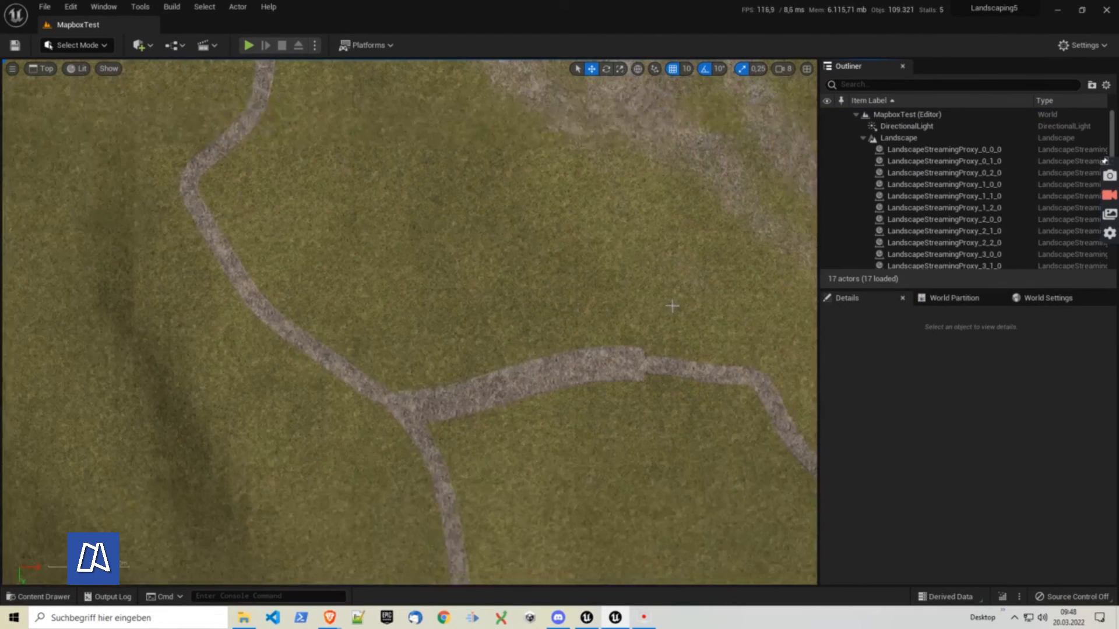
{"action": "scroll", "coordinate": [352, 347], "scroll_direction": "up", "scroll_amount": 4}
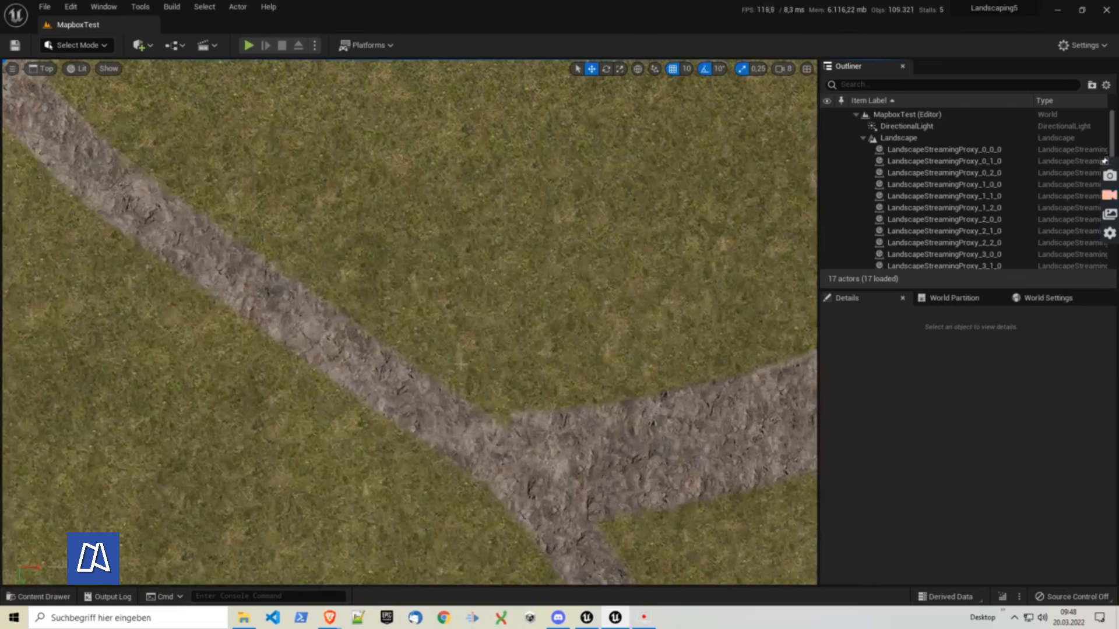
{"action": "scroll", "coordinate": [461, 364], "scroll_direction": "down", "scroll_amount": 5}
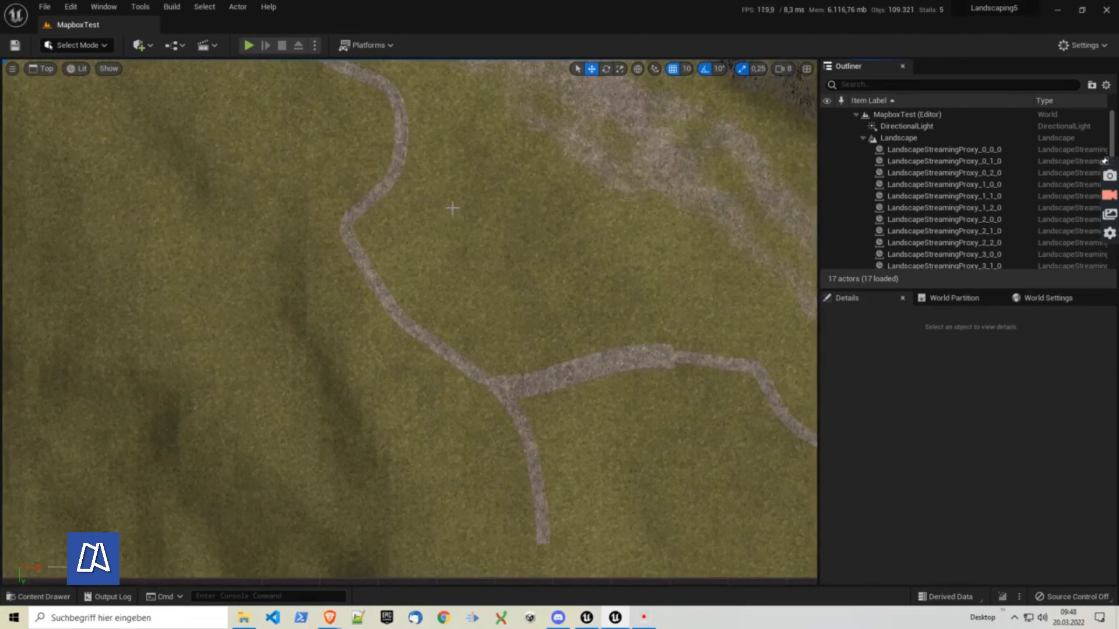
{"action": "right_click_drag", "start_coordinate": [448, 207], "coordinate": [504, 495]}
{"action": "right_click_drag", "start_coordinate": [355, 262], "coordinate": [483, 399]}
{"action": "right_click_drag", "start_coordinate": [466, 193], "coordinate": [394, 404]}
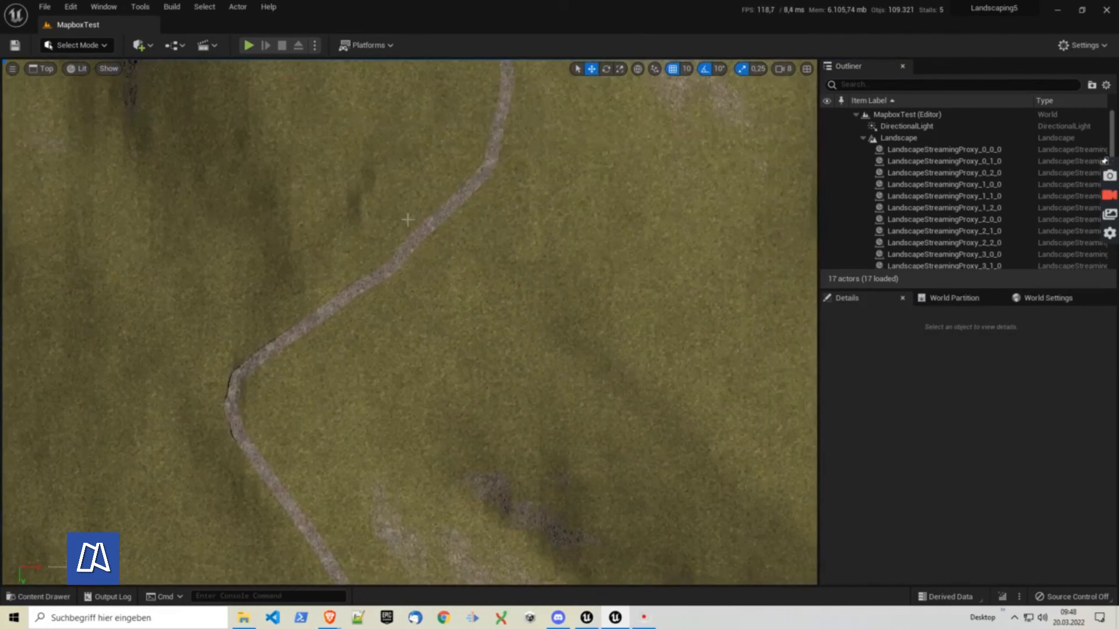
{"action": "right_click_drag", "start_coordinate": [409, 112], "coordinate": [388, 312]}
{"action": "right_click_drag", "start_coordinate": [405, 182], "coordinate": [402, 351]}
{"action": "right_click_drag", "start_coordinate": [394, 130], "coordinate": [402, 333]}
{"action": "scroll", "coordinate": [390, 342], "scroll_direction": "down", "scroll_amount": 4}
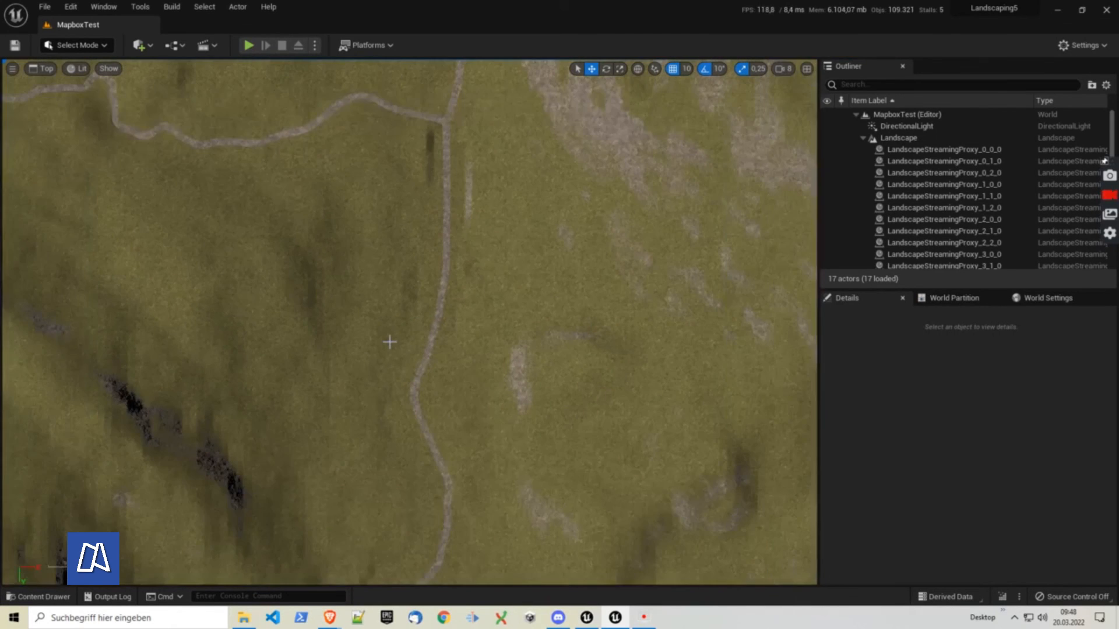
{"action": "scroll", "coordinate": [389, 342], "scroll_direction": "down", "scroll_amount": 2}
{"action": "right_click_drag", "start_coordinate": [384, 160], "coordinate": [480, 349]}
{"action": "right_click_drag", "start_coordinate": [378, 187], "coordinate": [449, 117]}
{"action": "right_click_drag", "start_coordinate": [350, 187], "coordinate": [563, 175]}
{"action": "right_click_drag", "start_coordinate": [521, 243], "coordinate": [302, 256]}
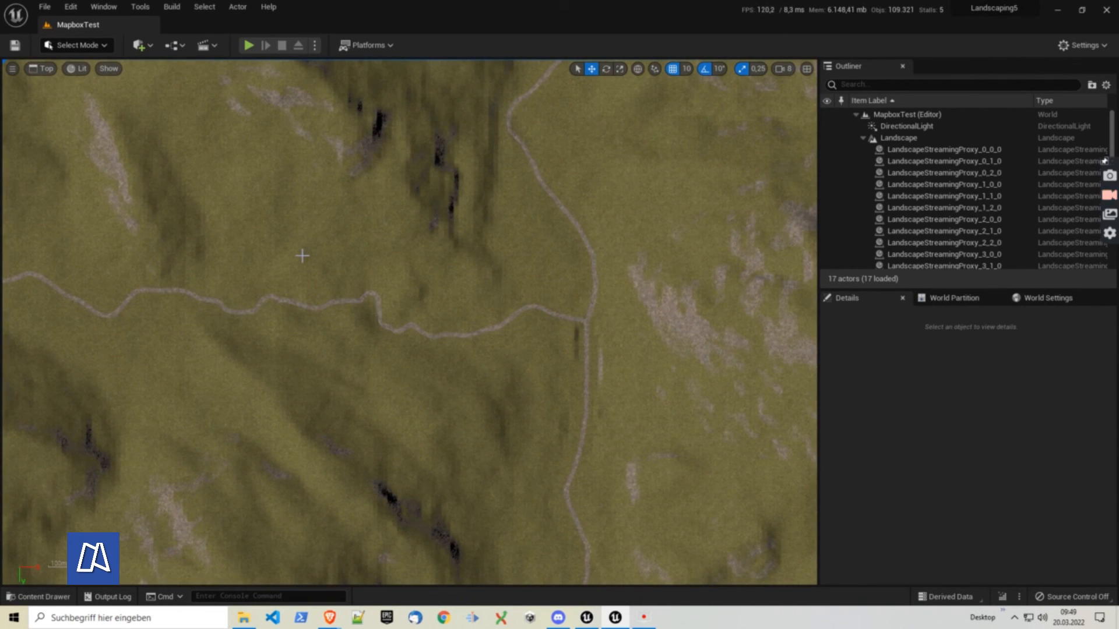